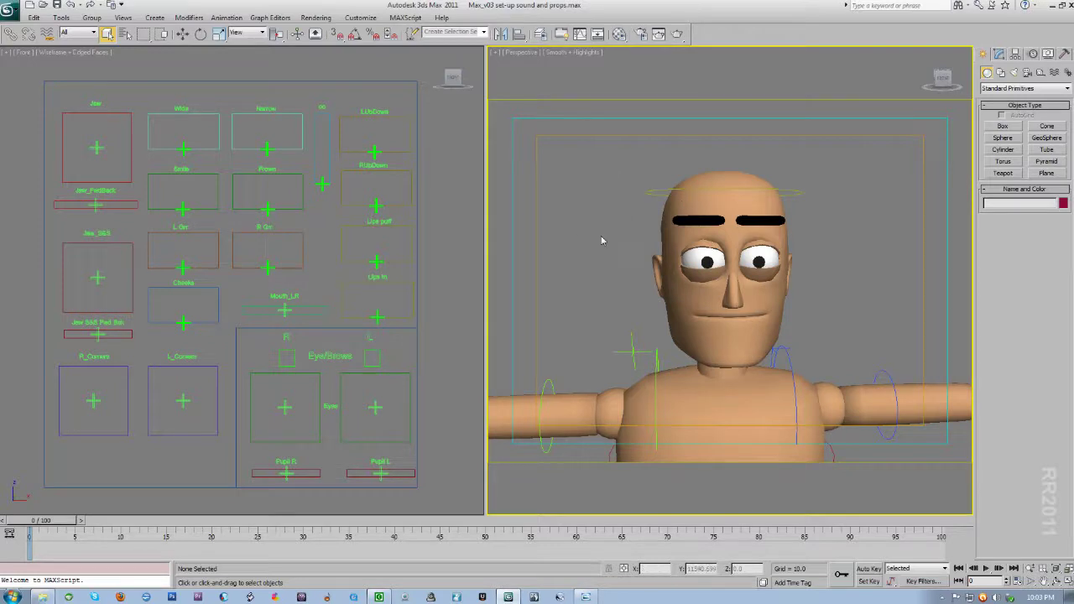
Unhide the Cap tongue layer in the Layer Manager.
middle_drag(556, 182, 631, 226)
scroll(625, 212, up, 4)
scroll(623, 218, down, 5)
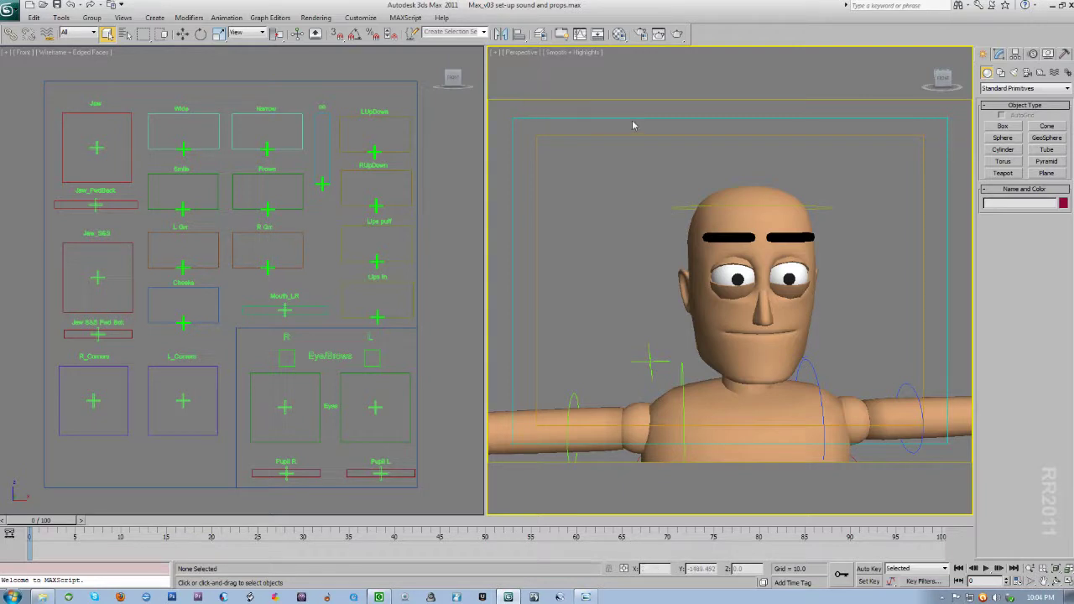
click(541, 36)
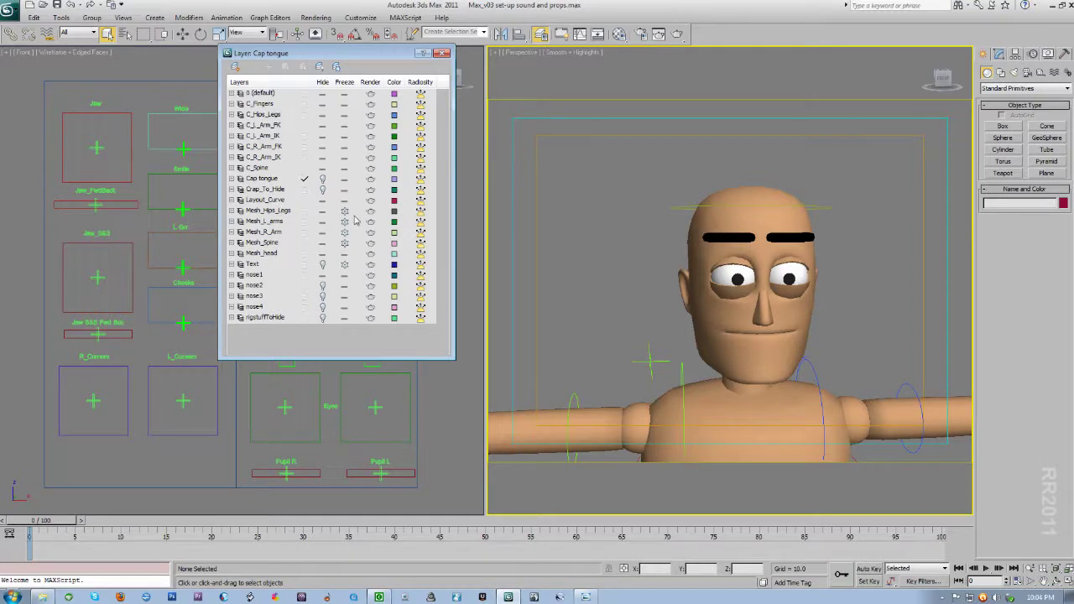
click(323, 180)
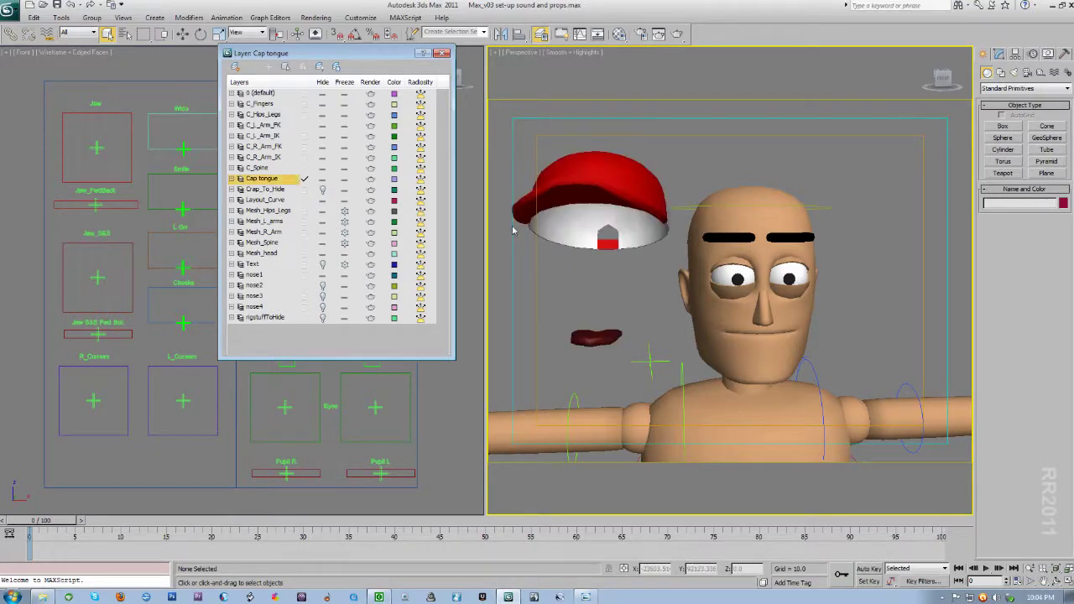
Select the red cap beside the character and start the Align tool.
mouse_move(592, 334)
alt+middle_down()
mouse_move(579, 335)
mouse_move(599, 343)
alt+middle_up()
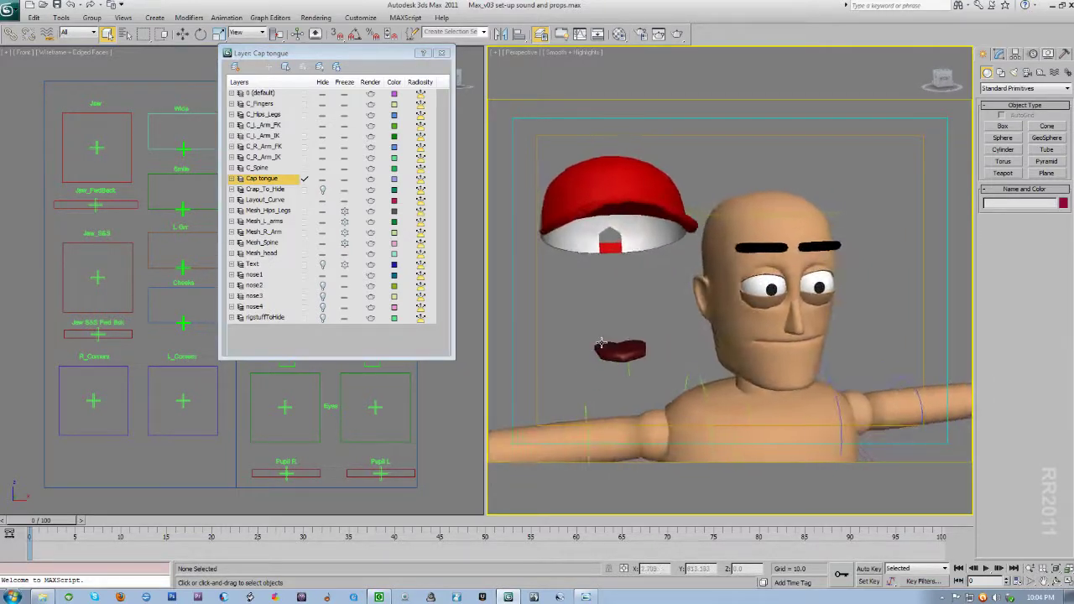
click(631, 201)
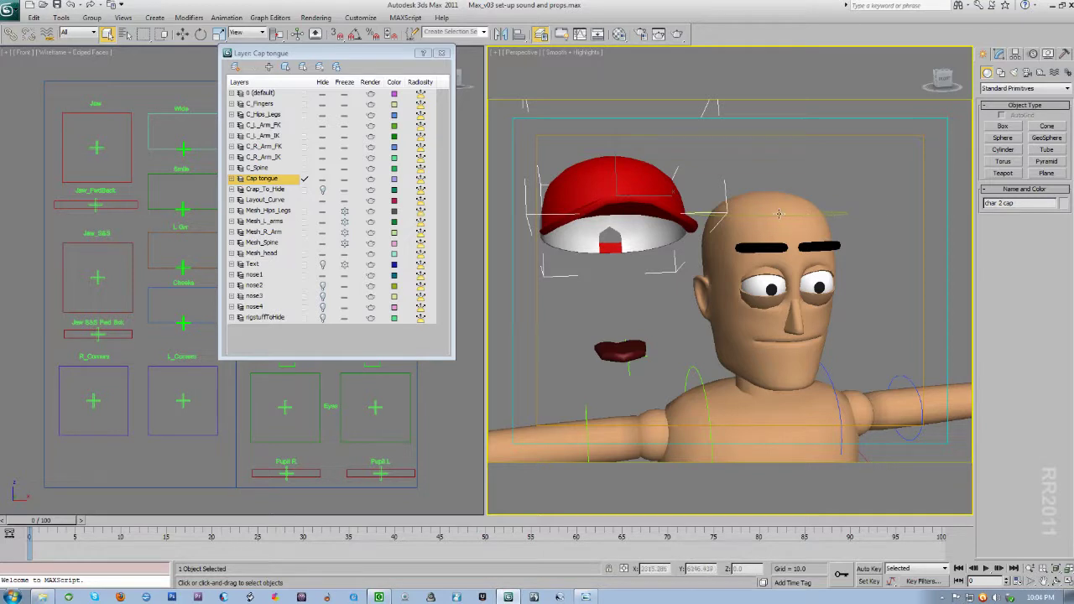
click(519, 34)
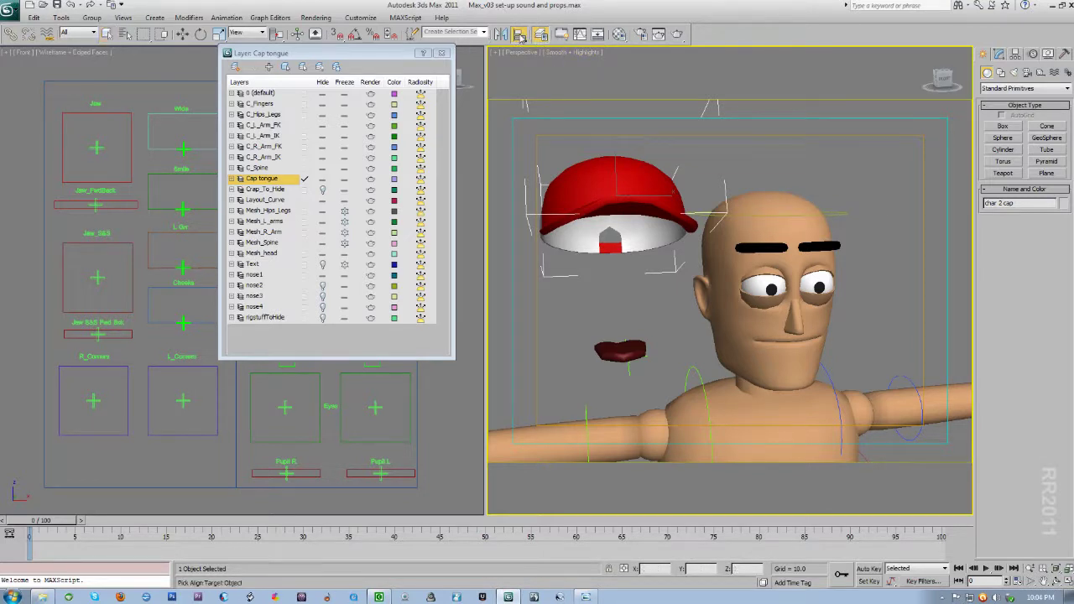
Align the cap's X/Y pivot to the head control Circle09.
click(835, 217)
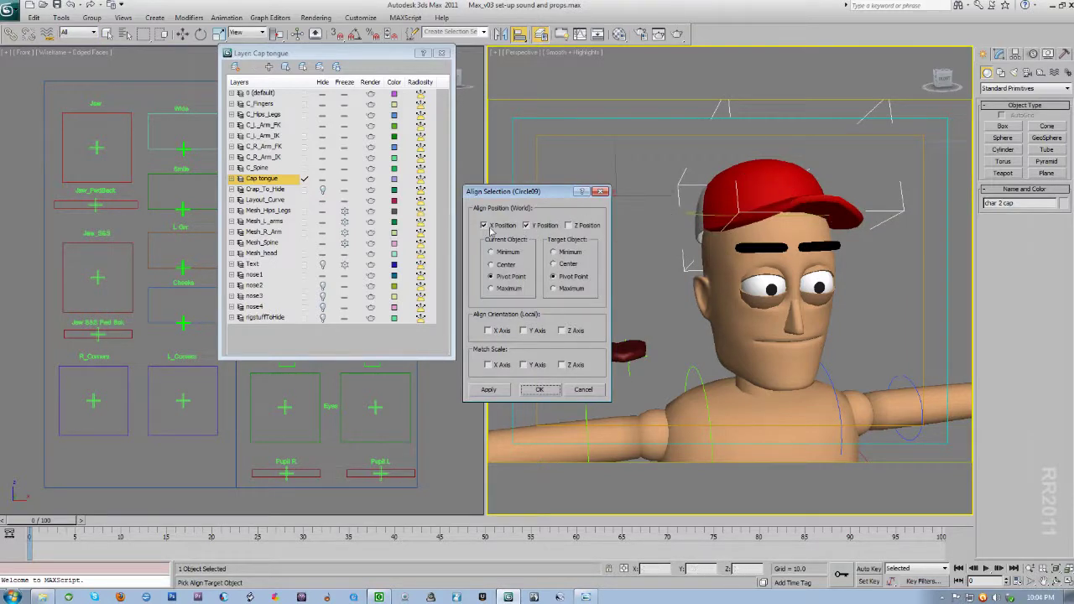
click(576, 227)
click(576, 227)
click(540, 389)
Link the tongue to the red cap as its parent.
click(11, 33)
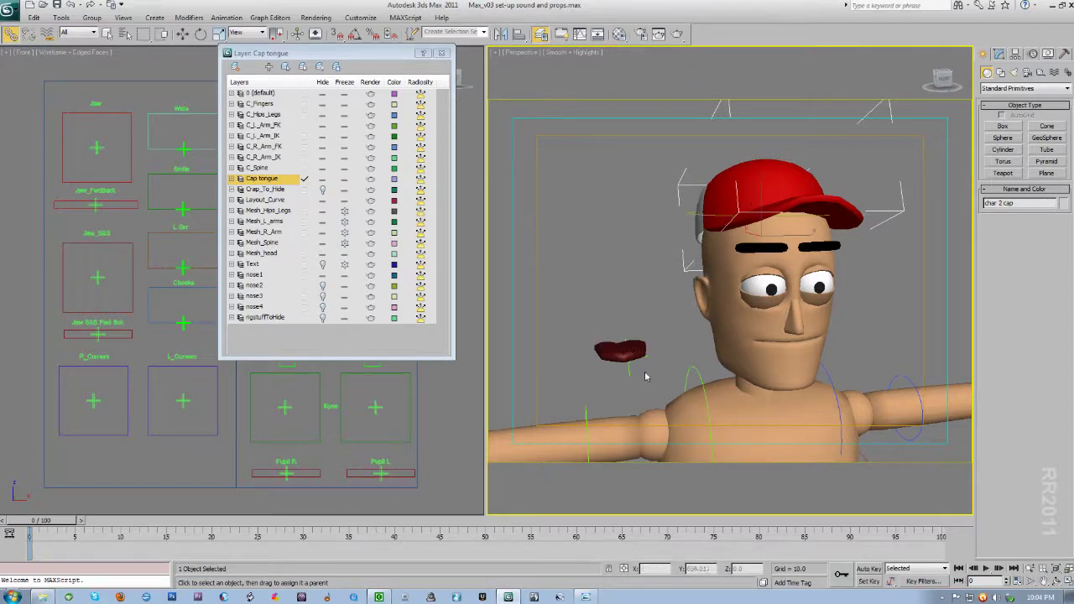
click(611, 352)
drag(611, 352, 300, 336)
Align the tongue to the head, then move it deeper inside and slightly up.
click(520, 34)
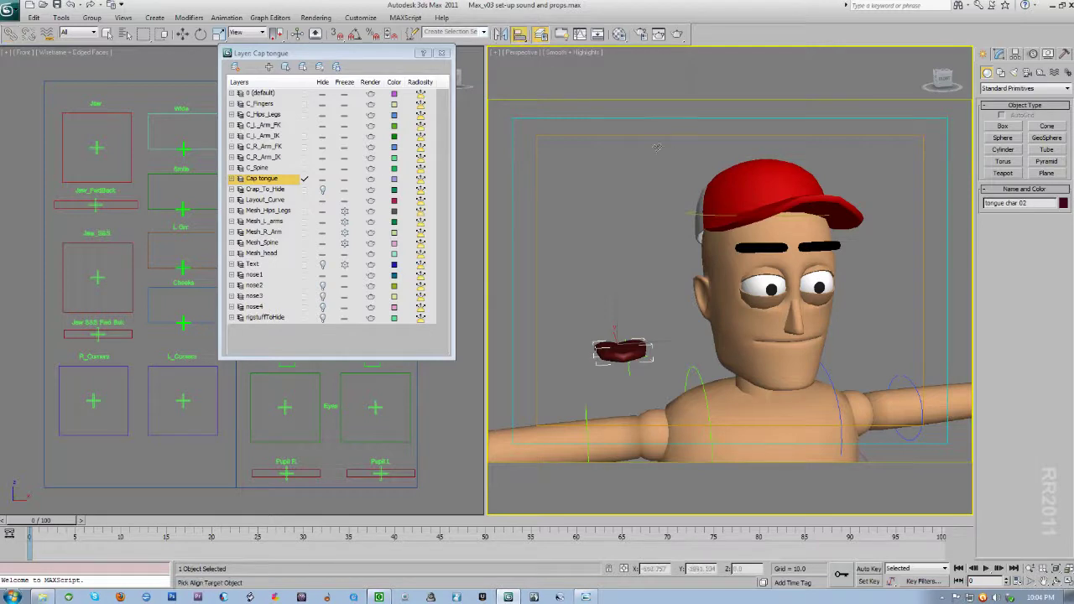
click(690, 213)
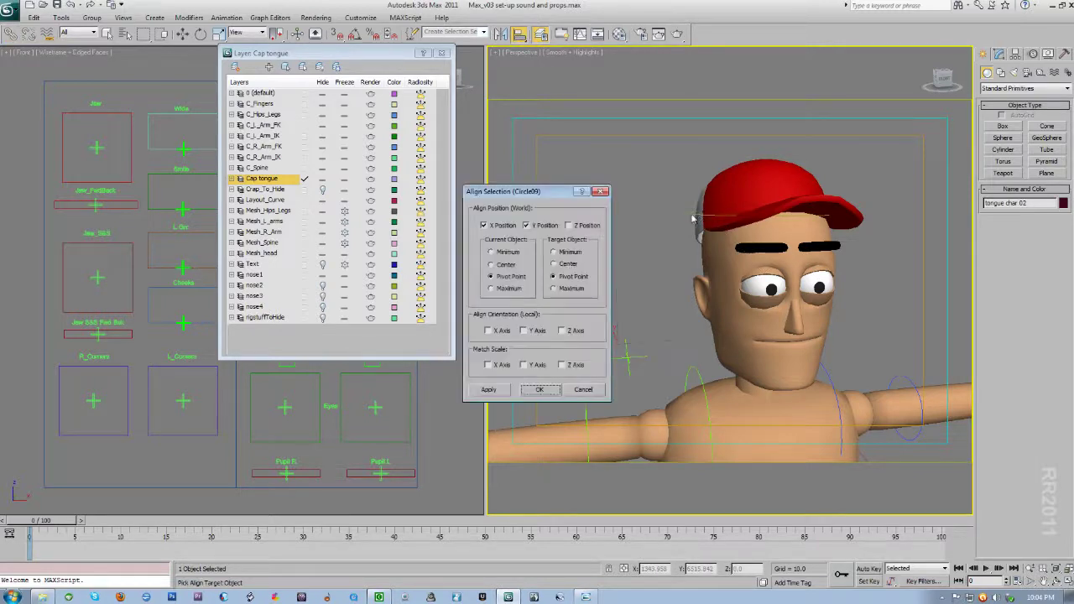
click(540, 391)
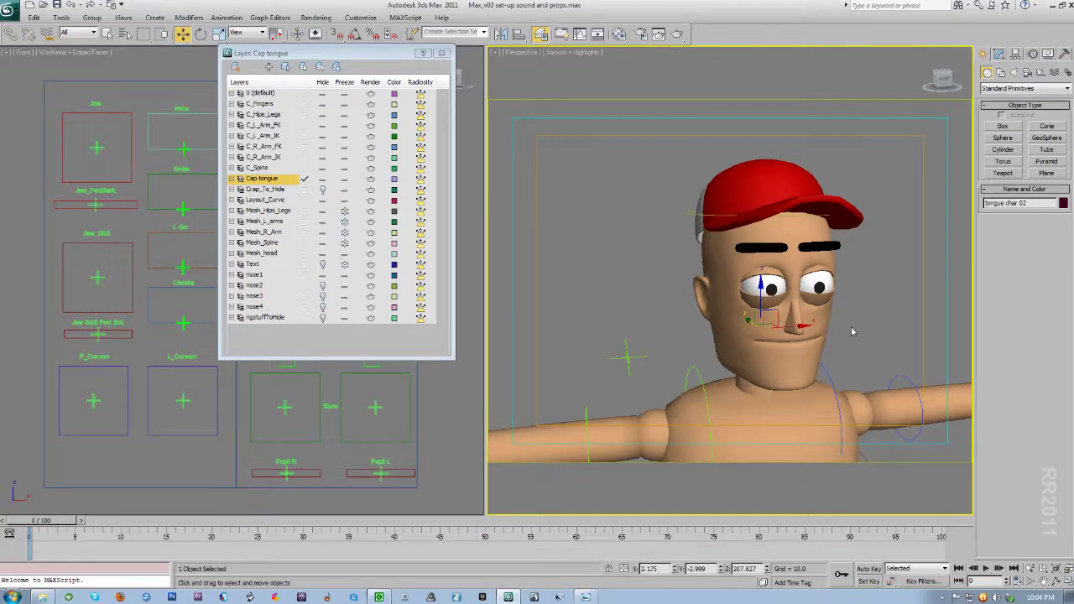
alt+middle_drag(848, 356, 708, 358)
drag(843, 338, 786, 303)
alt+middle_drag(786, 304, 749, 338)
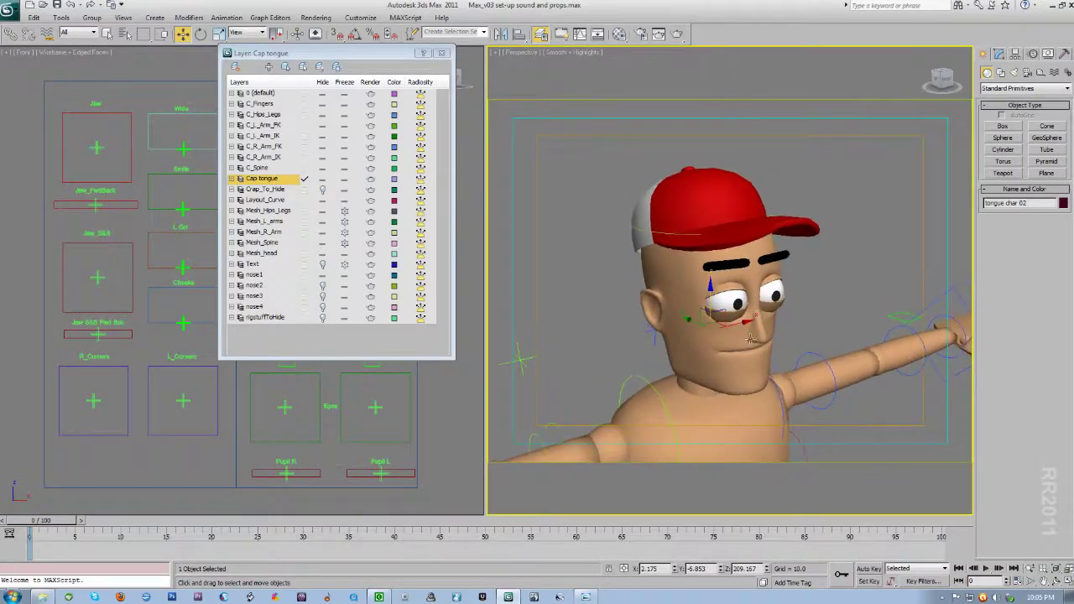
click(634, 223)
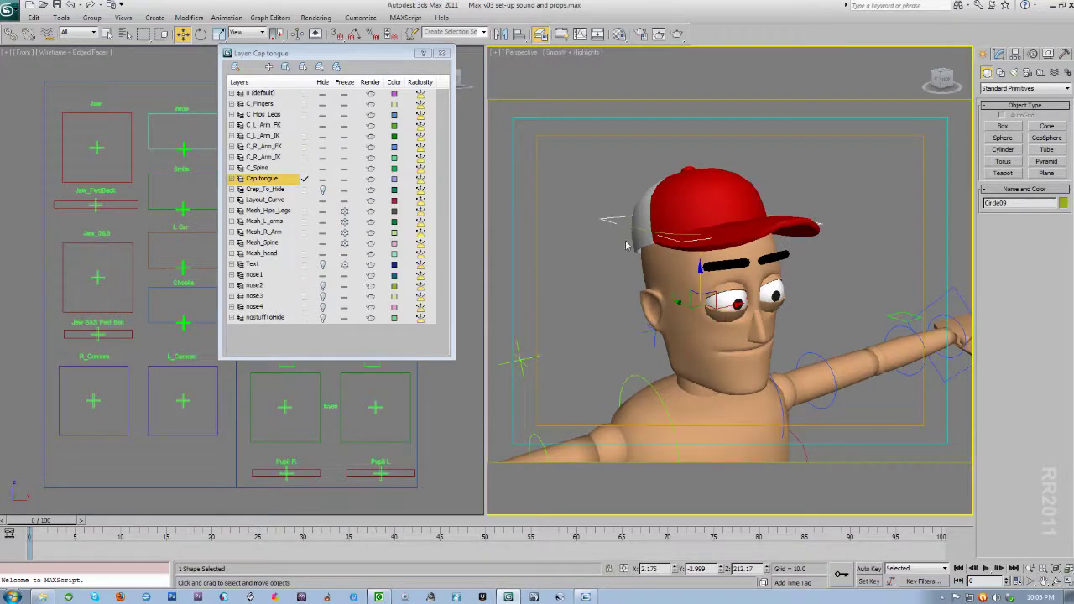
right_click(639, 233)
click(675, 254)
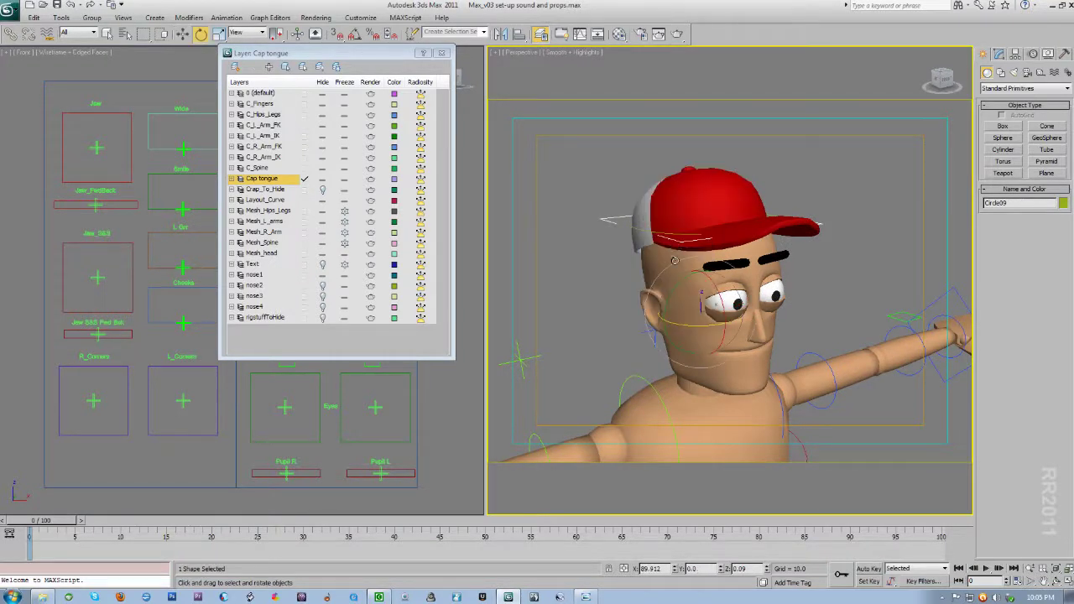
mouse_move(693, 308)
mouse_down()
mouse_move(682, 294)
mouse_move(683, 304)
mouse_up()
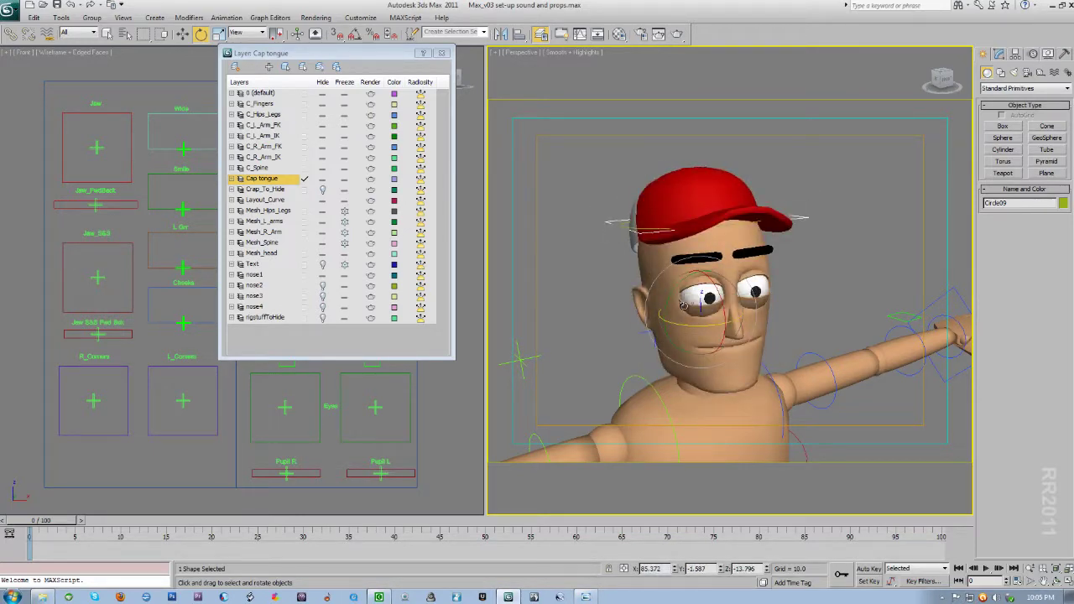
drag(683, 305, 684, 290)
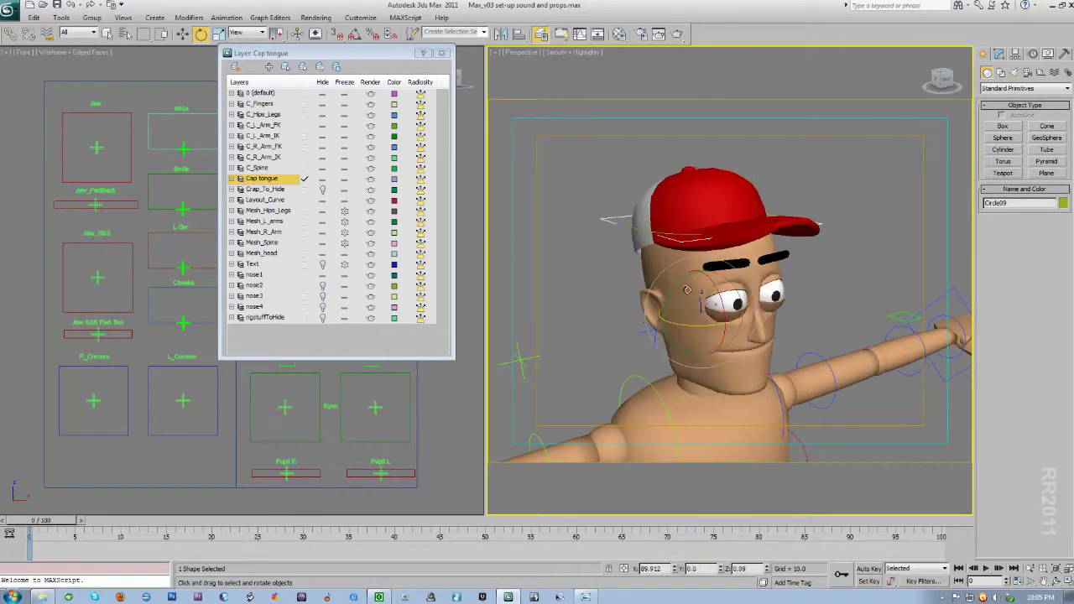
key(ctrl+z)
key(ctrl+y)
scroll(711, 318, down, 5)
scroll(711, 319, down, 4)
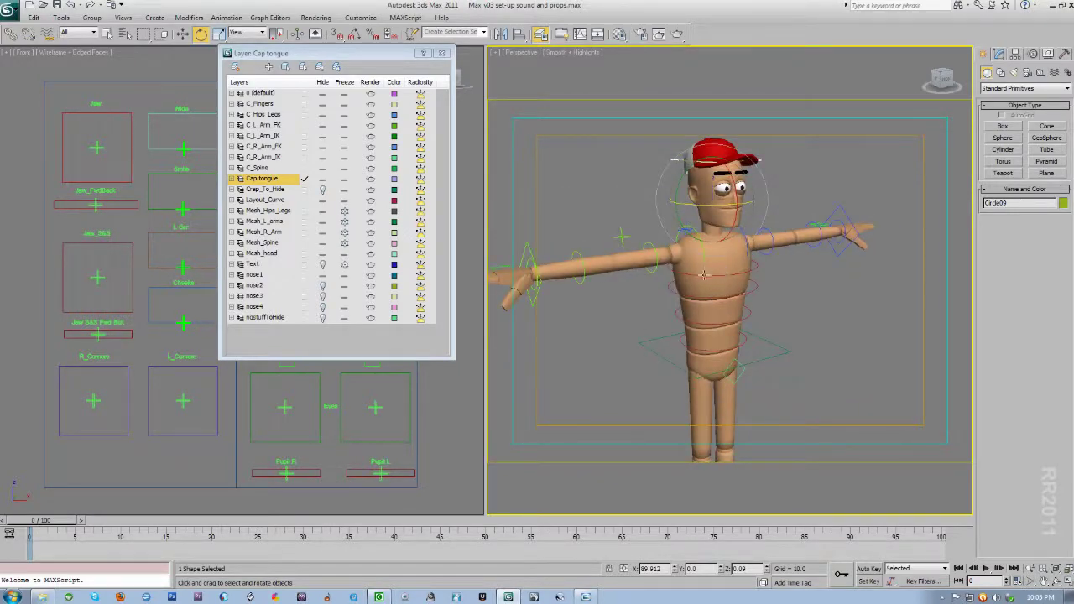
mouse_move(724, 357)
alt+middle_down()
mouse_move(716, 382)
mouse_move(714, 344)
alt+middle_up()
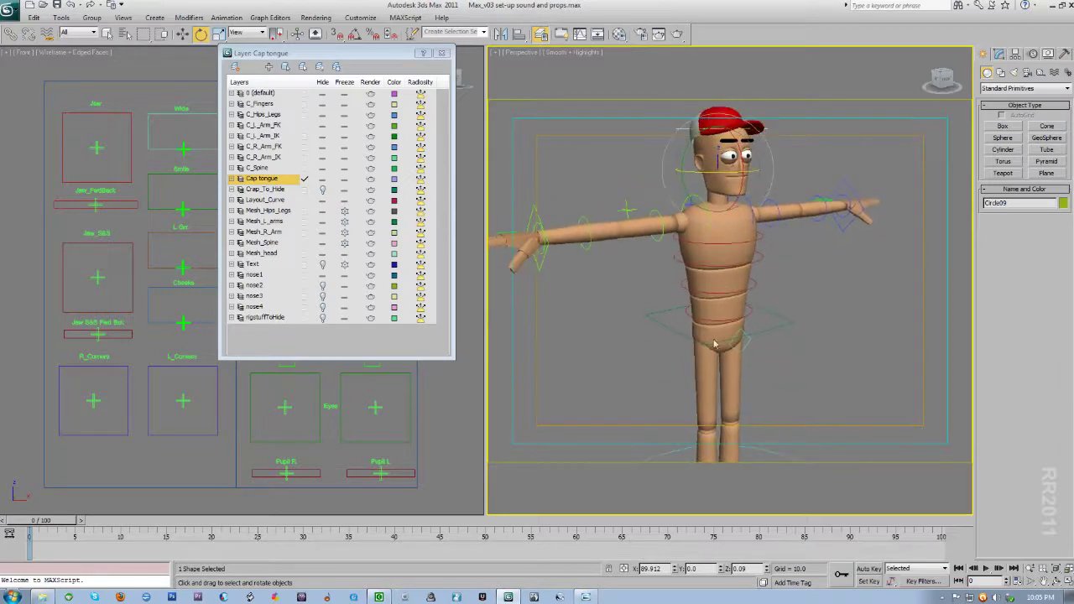
Rename an unused Material Editor sample slot to shirt.
click(620, 34)
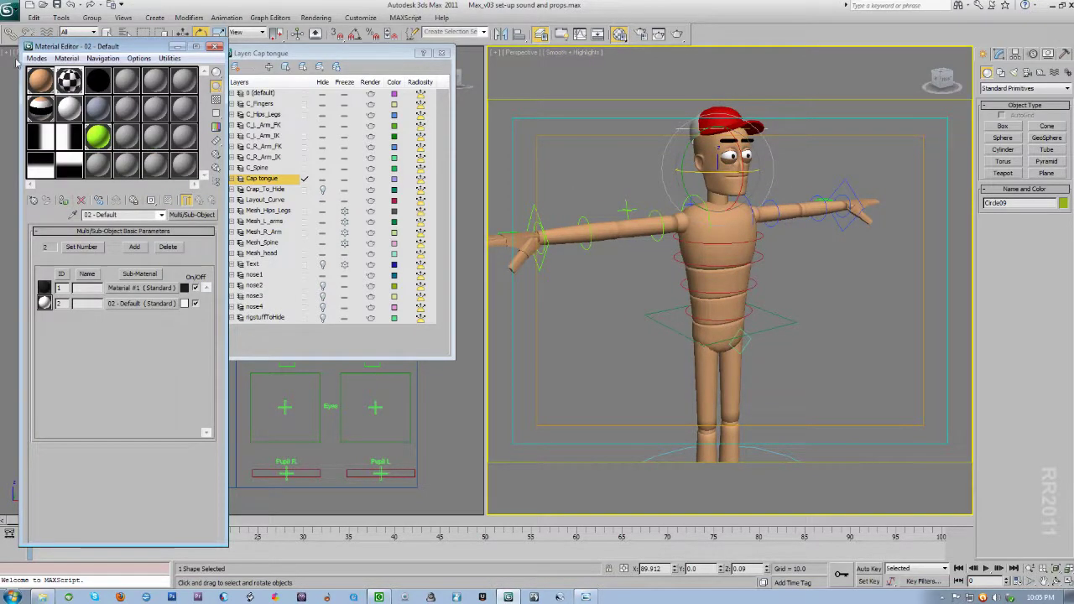
click(123, 86)
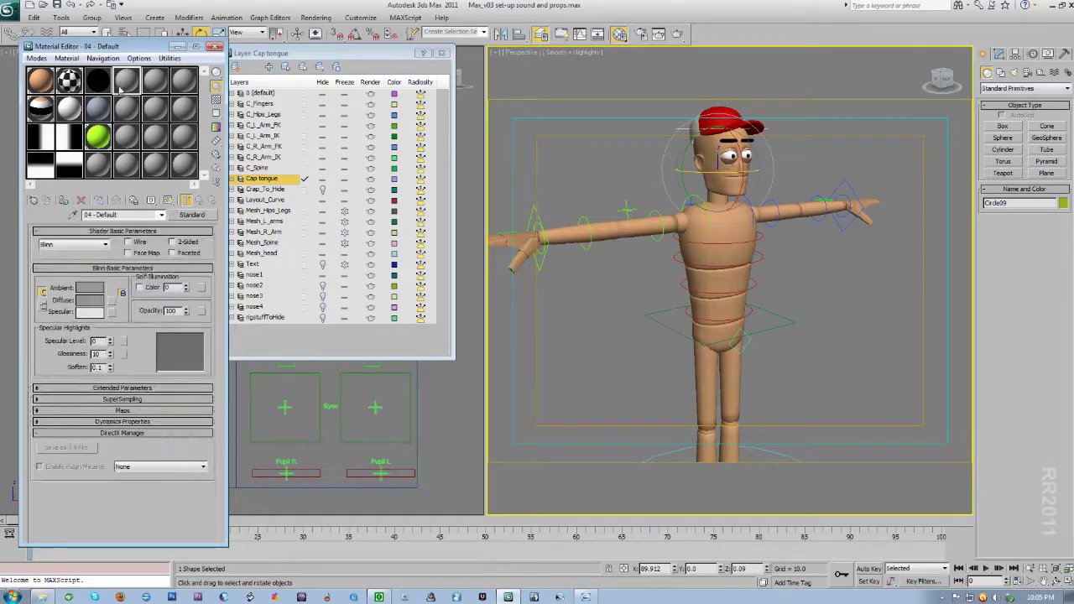
drag(139, 215, 27, 217)
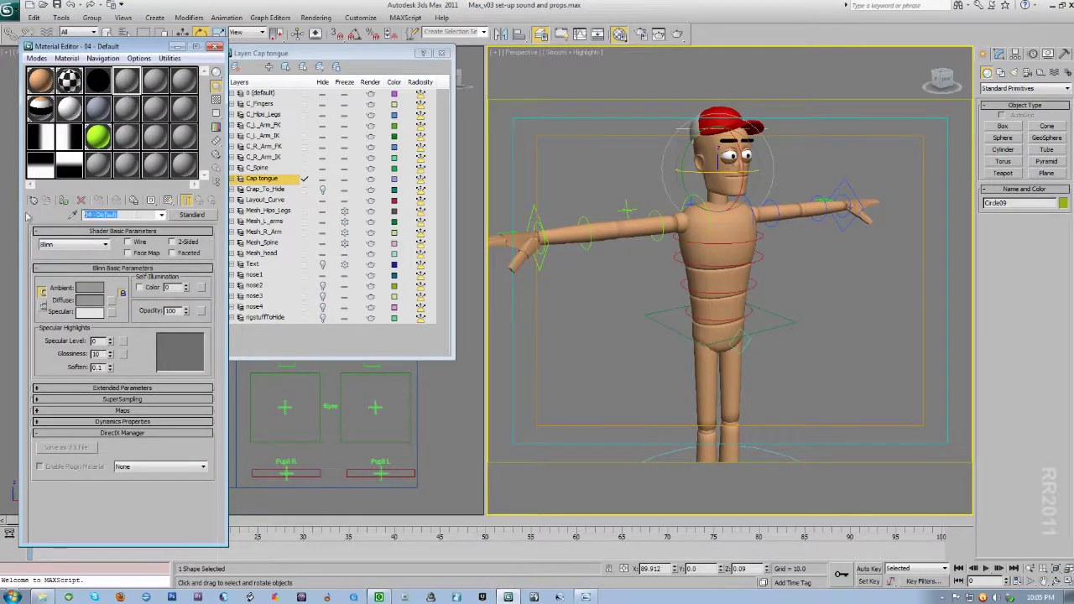
text(shirt)
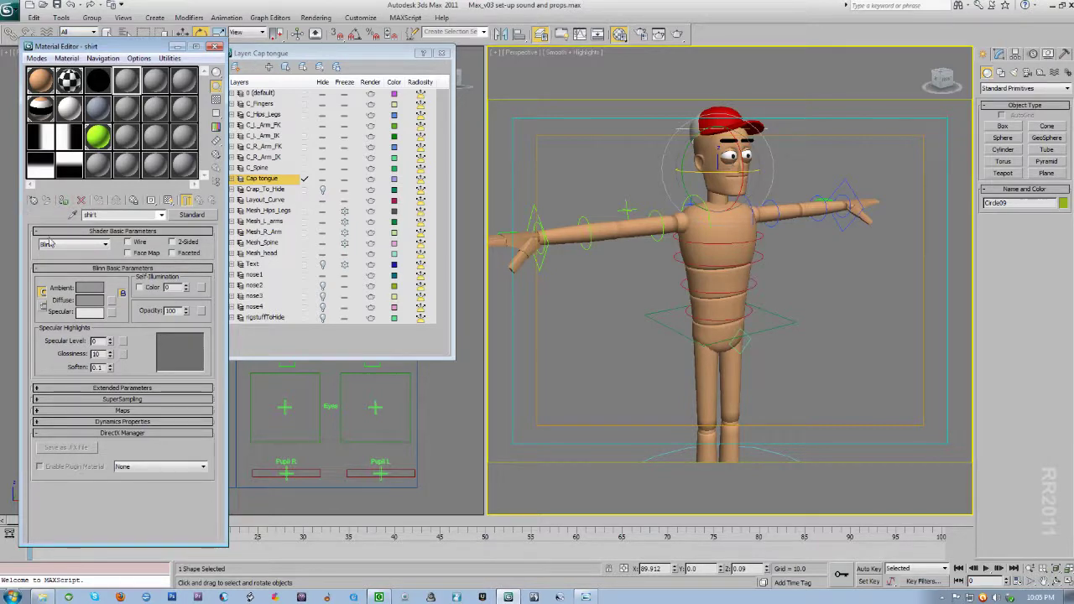
Give the shirt material a near-white diffuse colour and the Oren-Nayar-Blinn shader.
click(92, 301)
drag(328, 134, 328, 127)
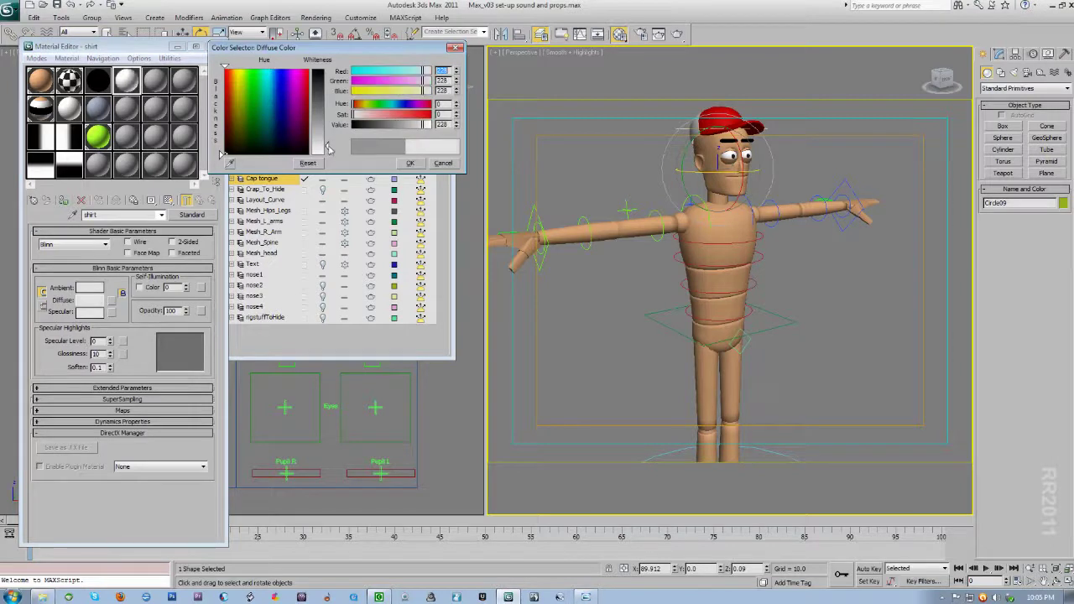
click(409, 163)
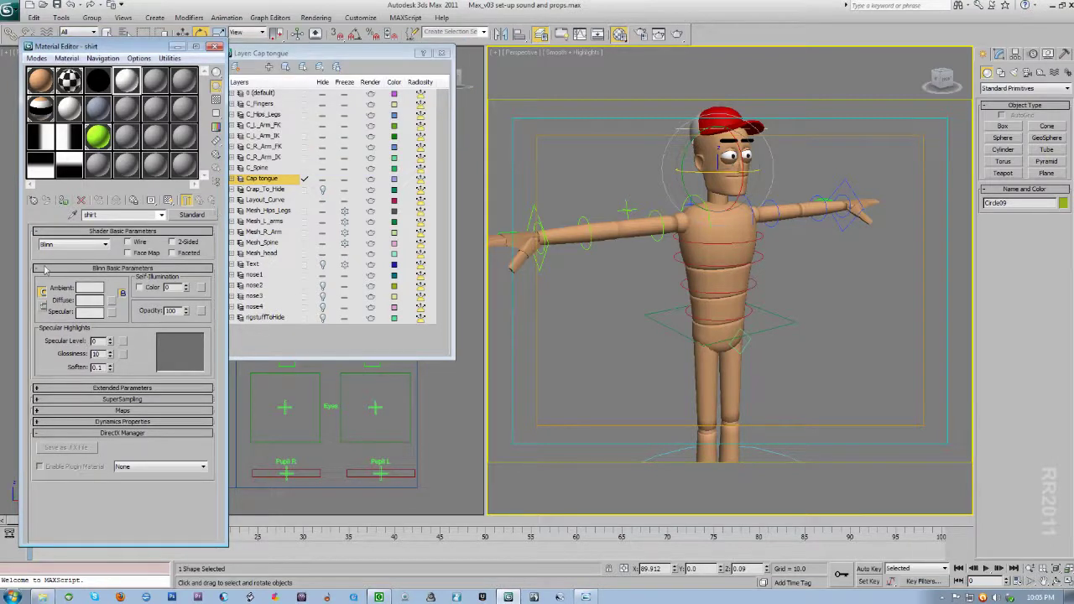
click(74, 244)
click(69, 290)
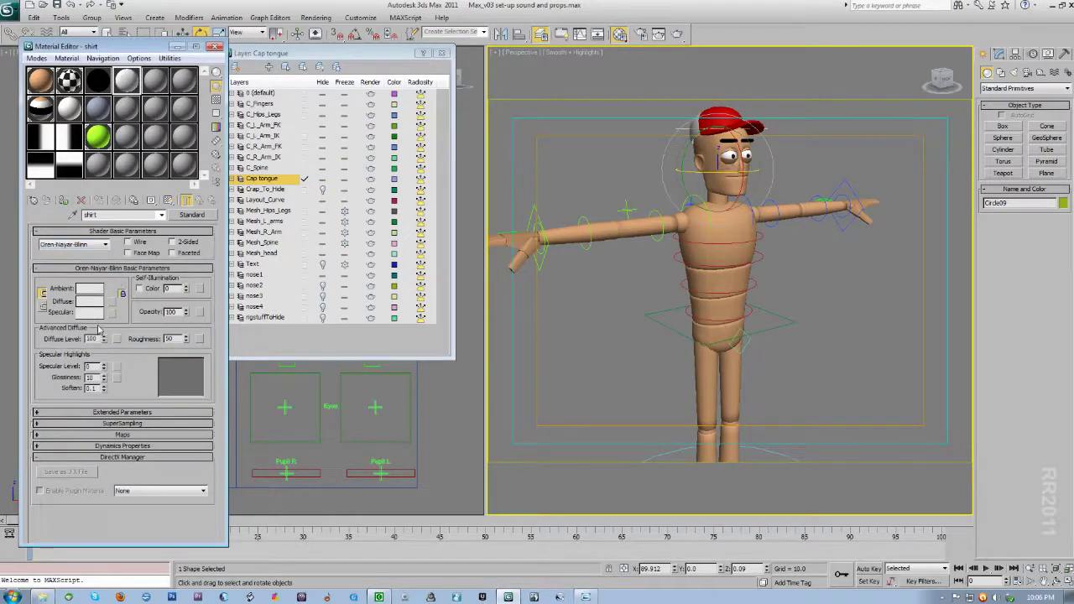
Try dragging the shirt material onto the character's torso.
drag(127, 83, 473, 254)
drag(122, 91, 720, 257)
drag(333, 52, 368, 46)
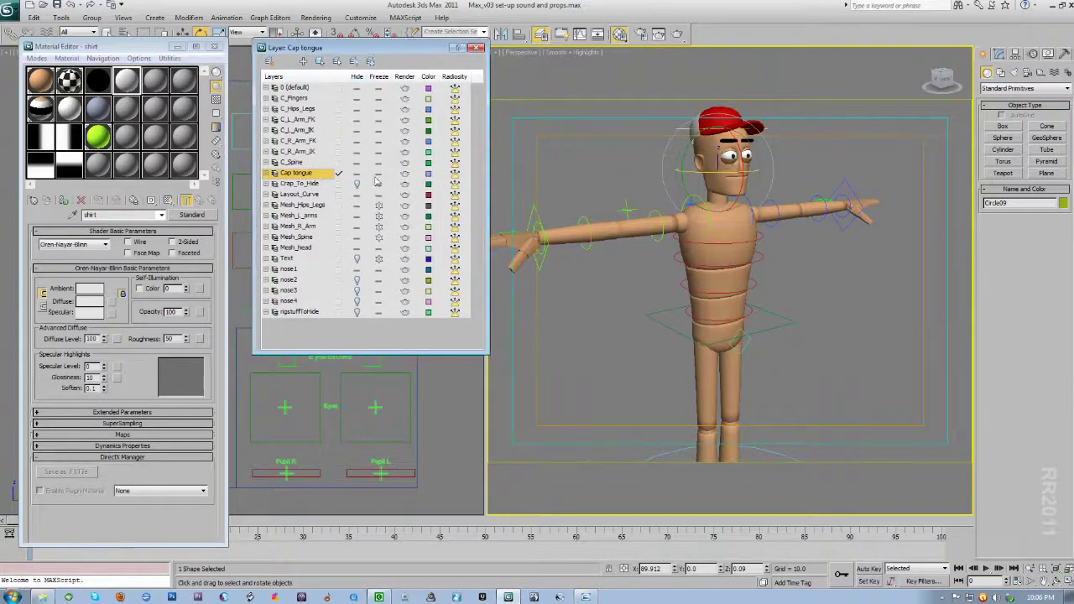
right_click(605, 162)
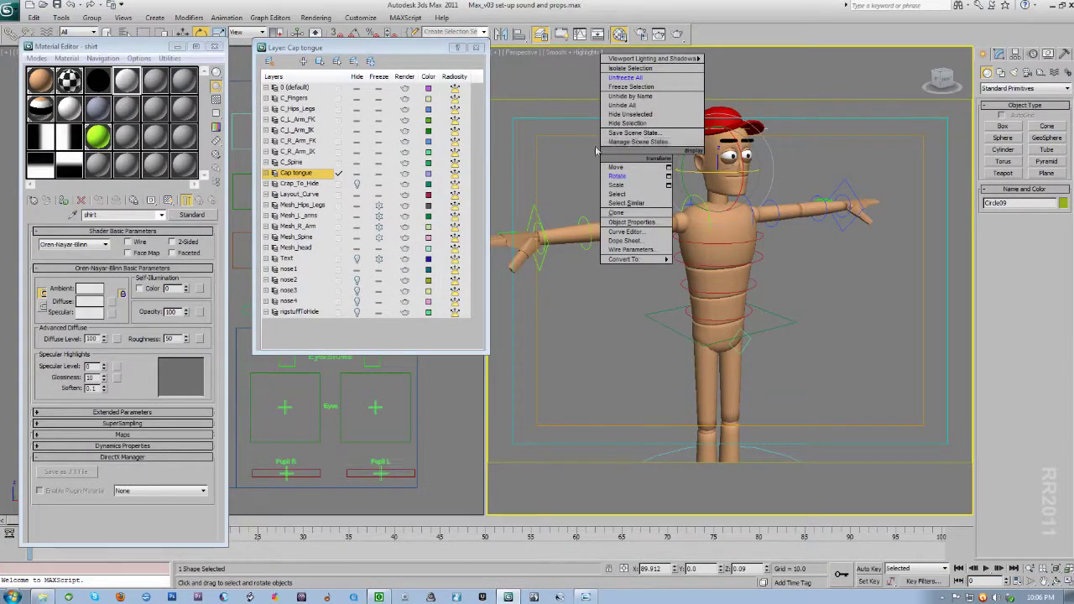
Unfreeze all objects and apply shirt to both upper arms, Mesh_Chest and the abdomen.
click(636, 78)
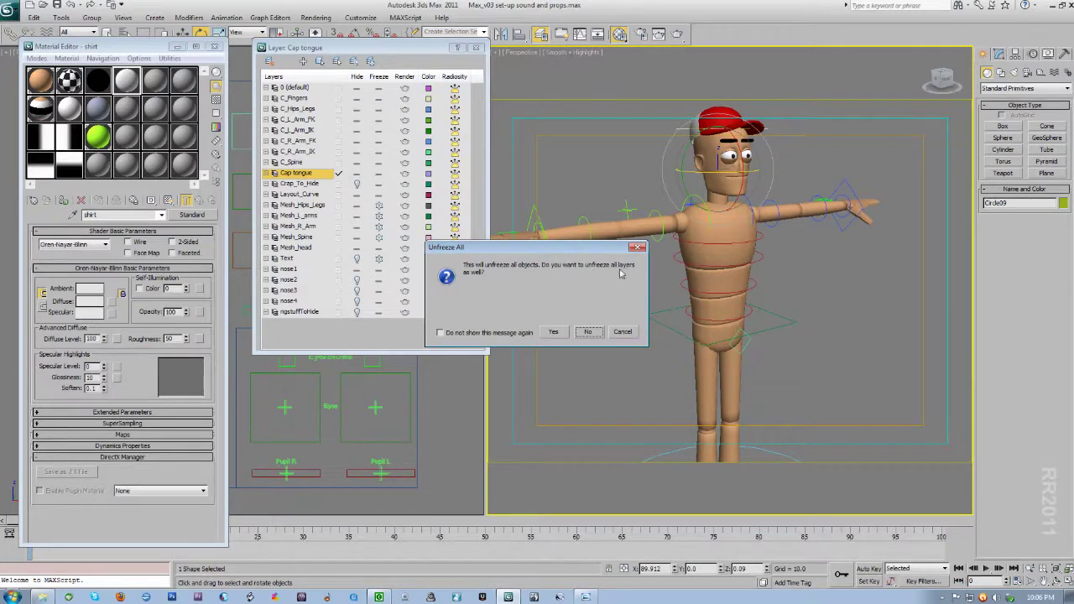
click(553, 332)
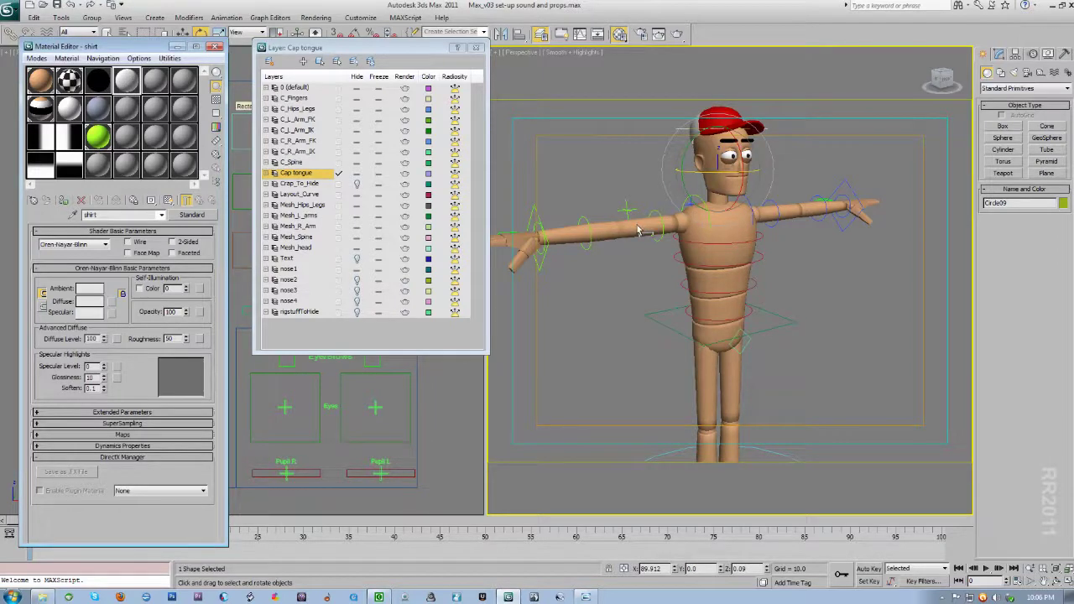
drag(638, 230, 639, 230)
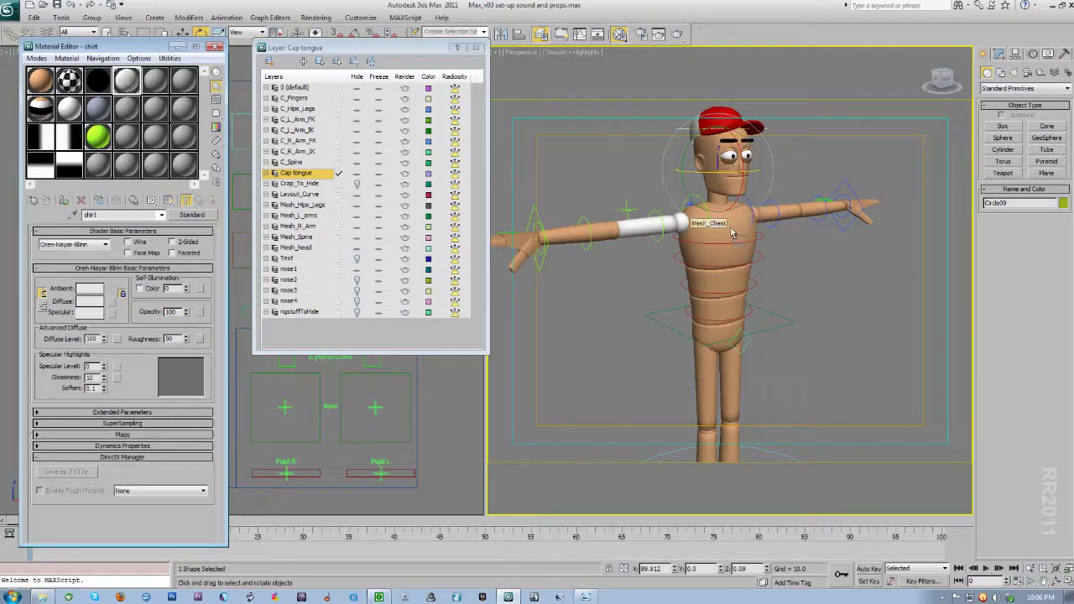
drag(733, 233, 732, 233)
drag(117, 82, 768, 212)
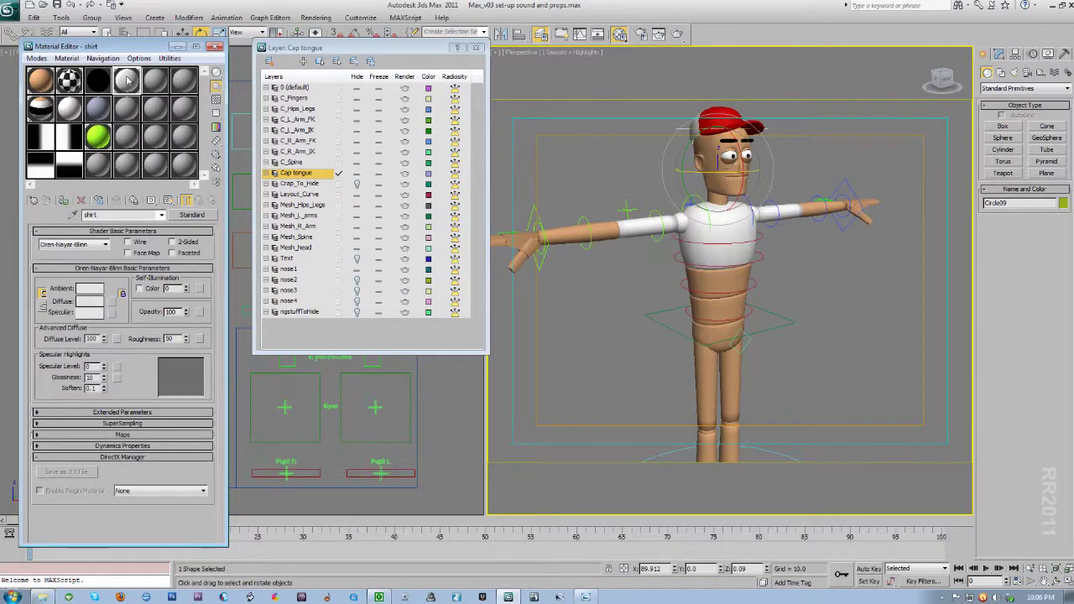
drag(702, 289, 702, 289)
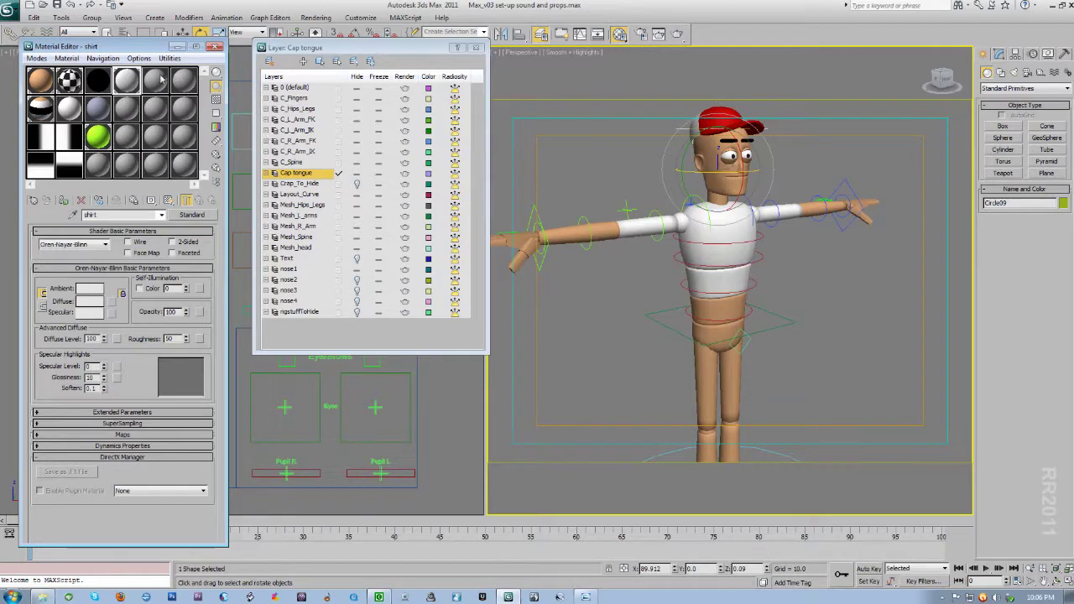
Apply shirt to the lower abdomen, then duplicate it into the next slot named Pants.
drag(639, 342, 720, 312)
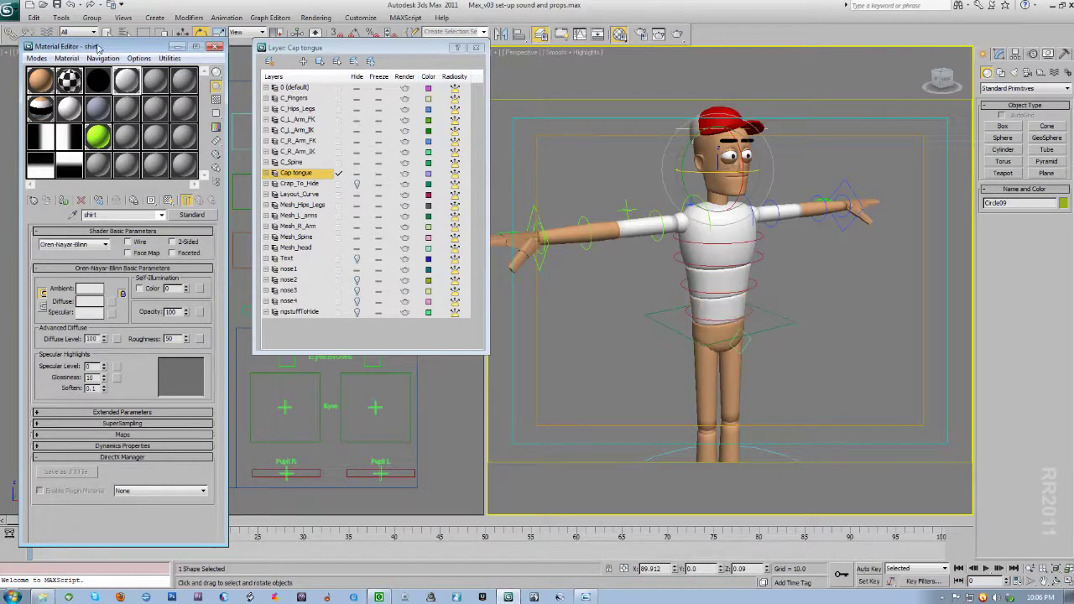
drag(126, 79, 156, 84)
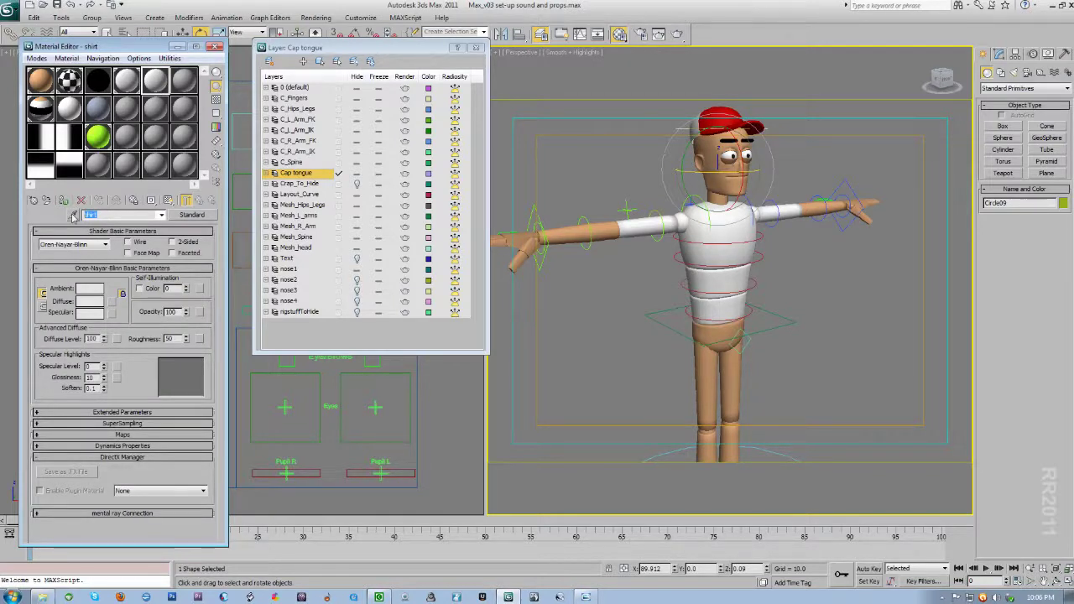
text(Pants)
Set the Pants diffuse colour to saturated blue and apply it to the shorts.
click(94, 301)
drag(290, 113, 316, 125)
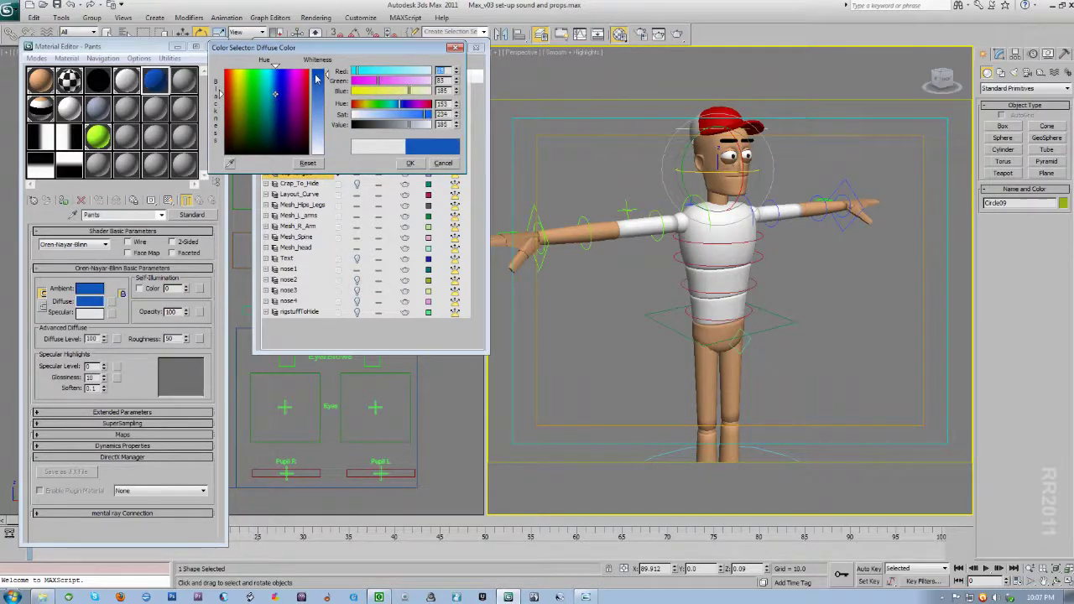
click(410, 163)
drag(159, 80, 693, 345)
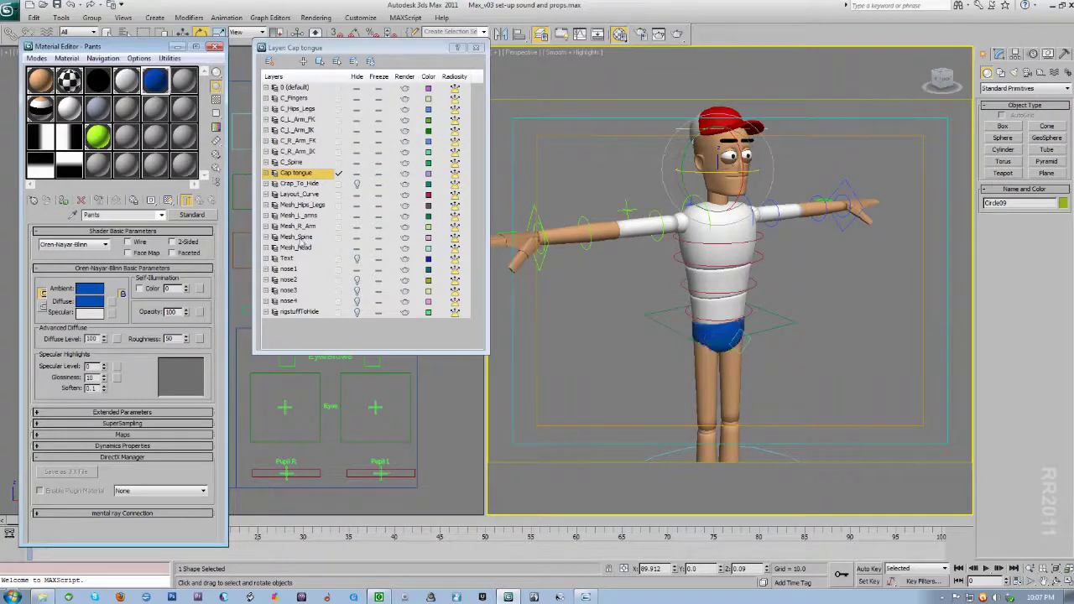
Assign the Pants material to the selected hip and leg pieces.
click(708, 377)
ctrl+click(747, 412)
ctrl+click(741, 445)
middle_drag(742, 446, 735, 353)
scroll(733, 268, up, 3)
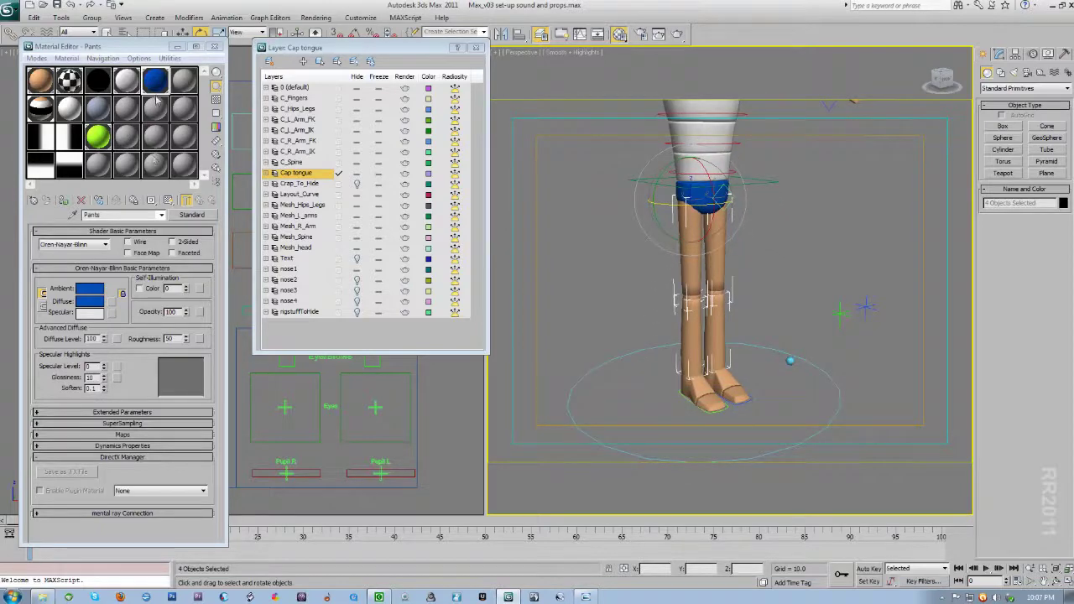
click(63, 200)
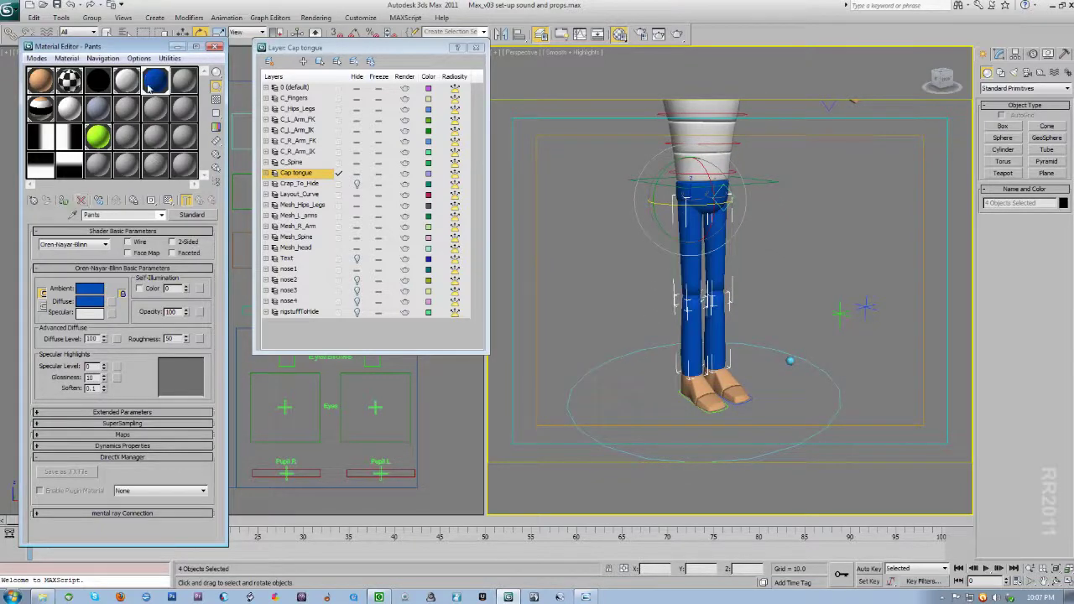
Copy the Pants material into sample slot 6.
click(184, 81)
drag(155, 82, 184, 82)
click(91, 215)
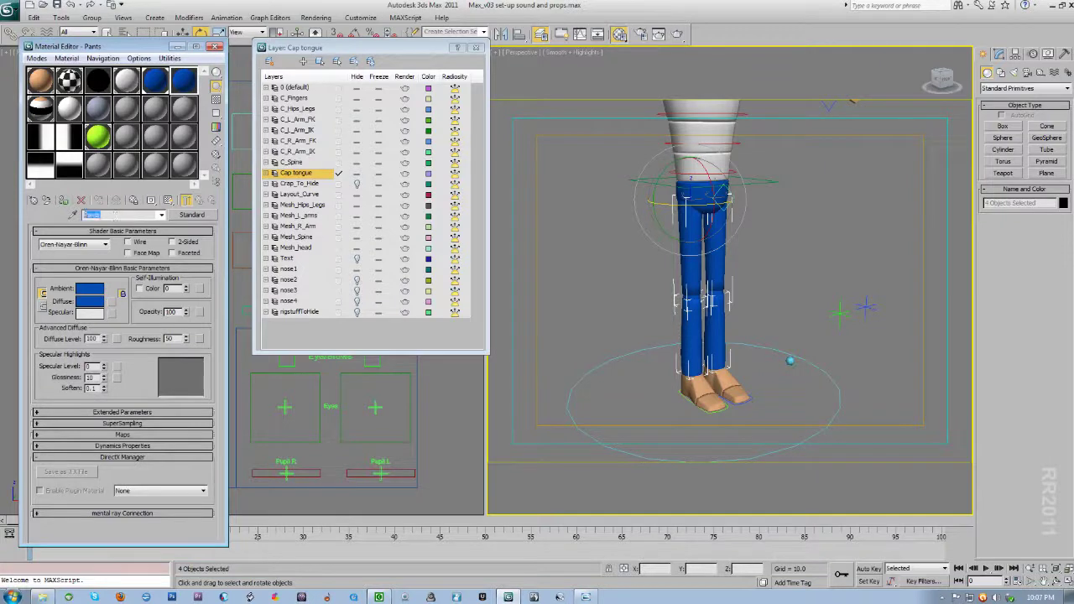
Rename the copy to boots with near-black diffuse and specular level 14.
text(b)
click(92, 303)
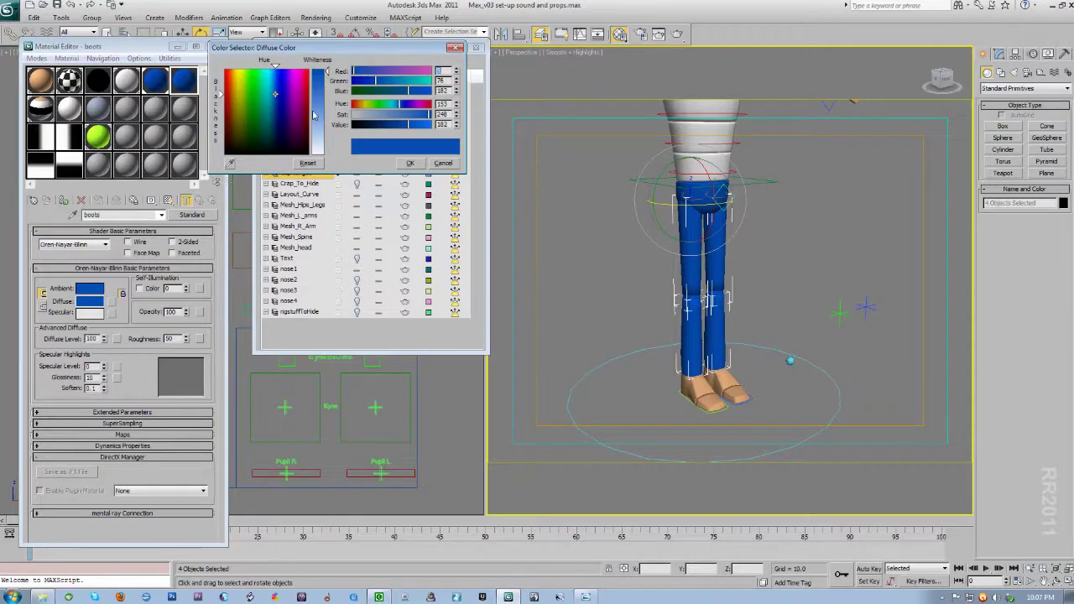
drag(367, 124, 352, 124)
click(410, 163)
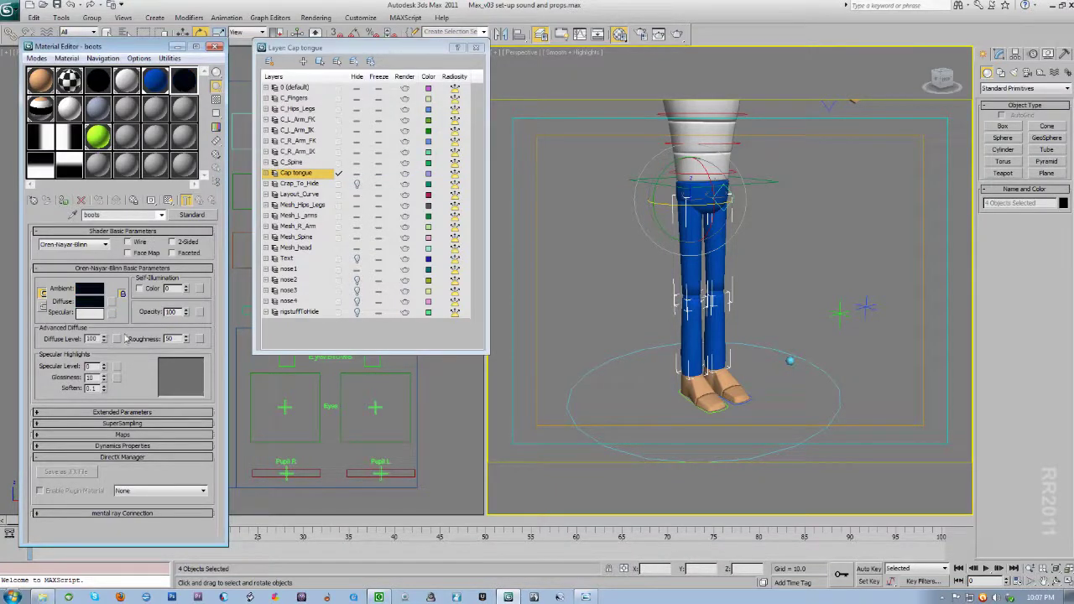
drag(104, 367, 104, 358)
Assign the boots material to both feet and the remaining foot pieces.
click(693, 401)
ctrl+click(728, 379)
ctrl+click(743, 395)
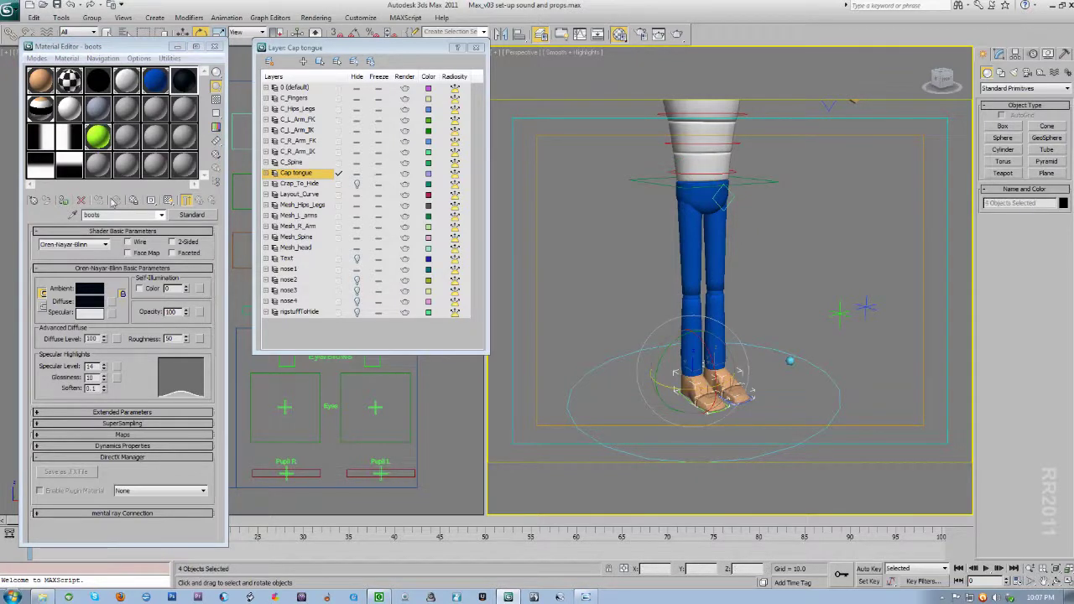
click(62, 201)
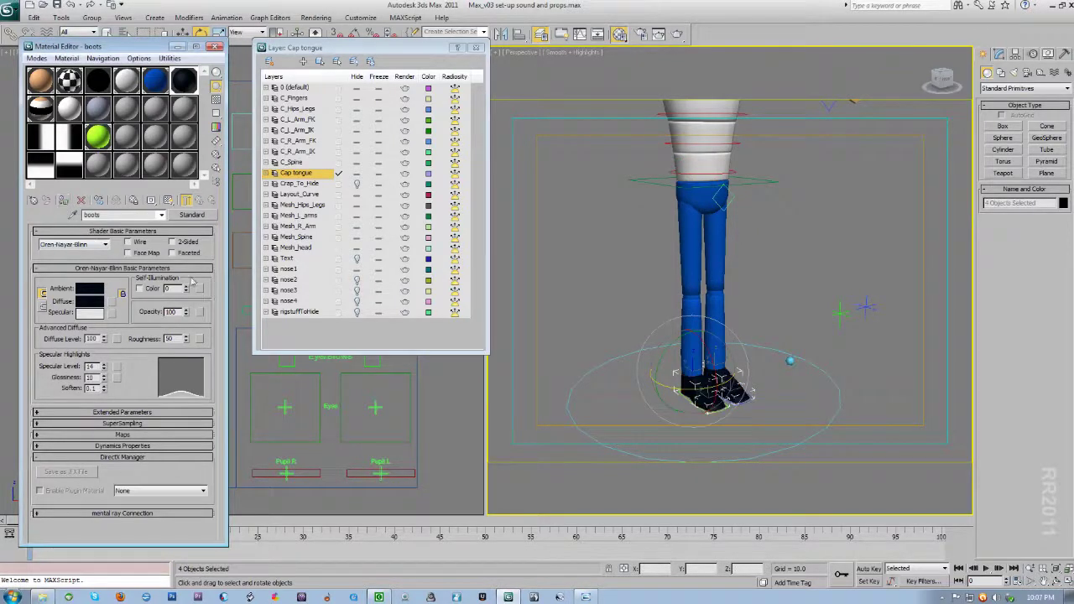
scroll(907, 244, down, 2)
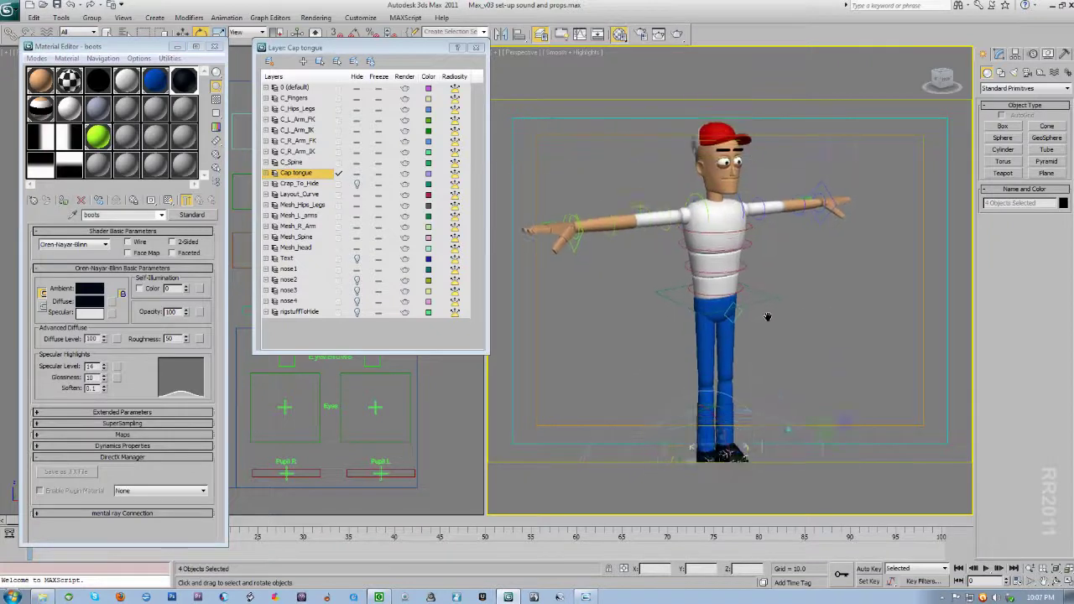
Clear the selection and recentre the view on the character.
scroll(760, 291, down, 1)
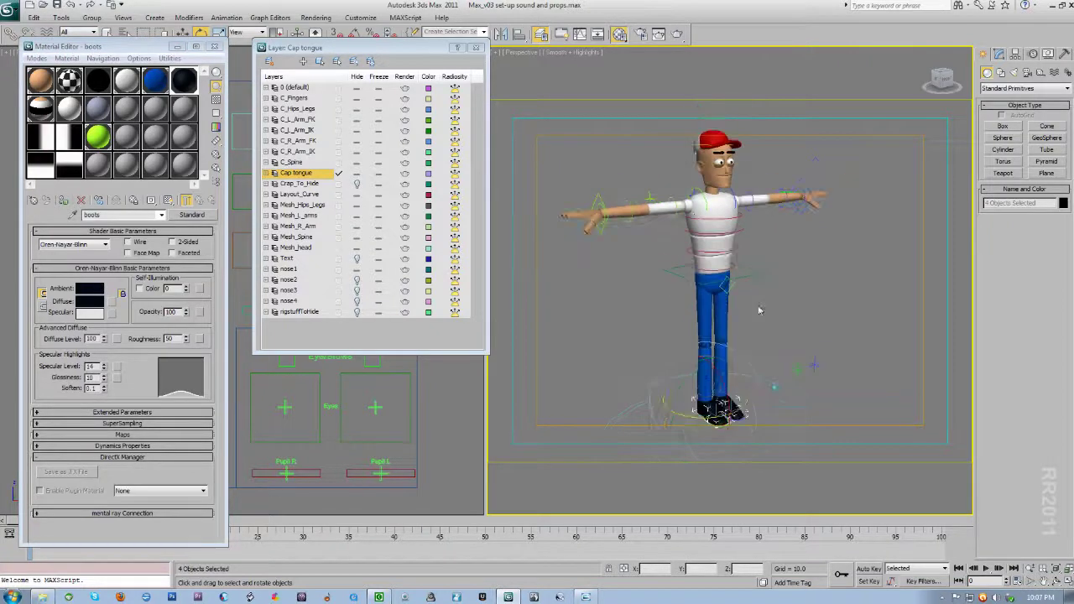
click(778, 256)
middle_drag(799, 284, 758, 277)
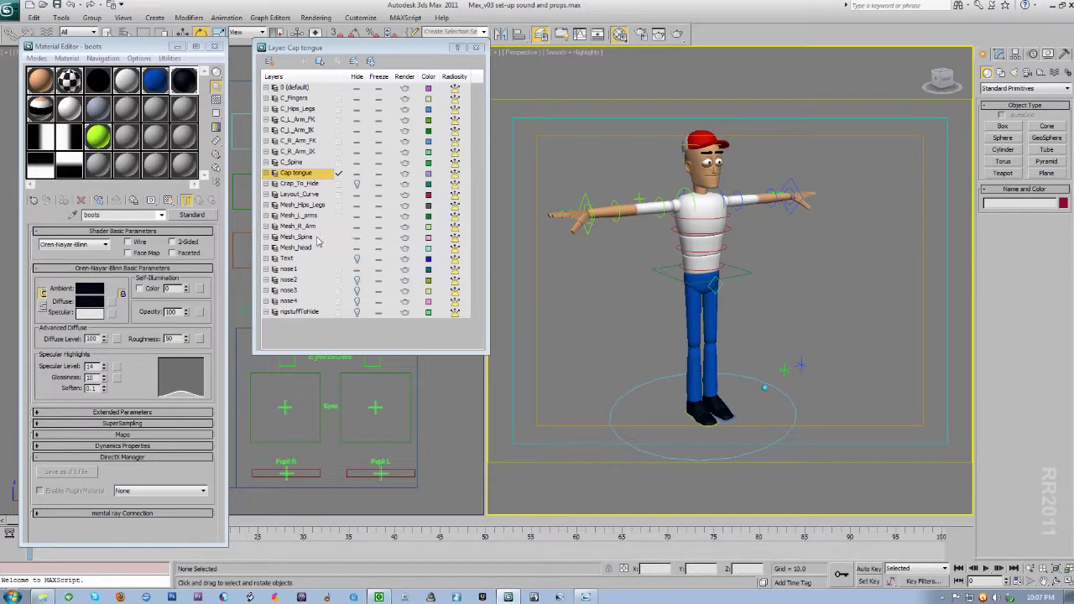
Freeze Mesh_Spine, Mesh_R_Arm, Mesh_l_arms and Mesh_Hips_Legs, then close the Layer Manager.
click(379, 241)
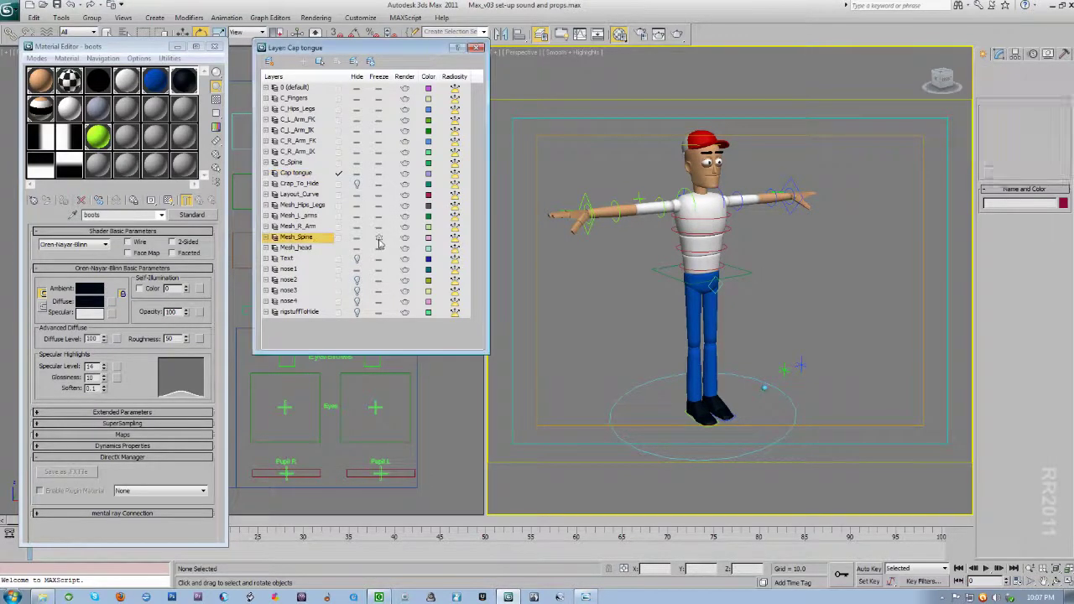
click(379, 228)
click(379, 217)
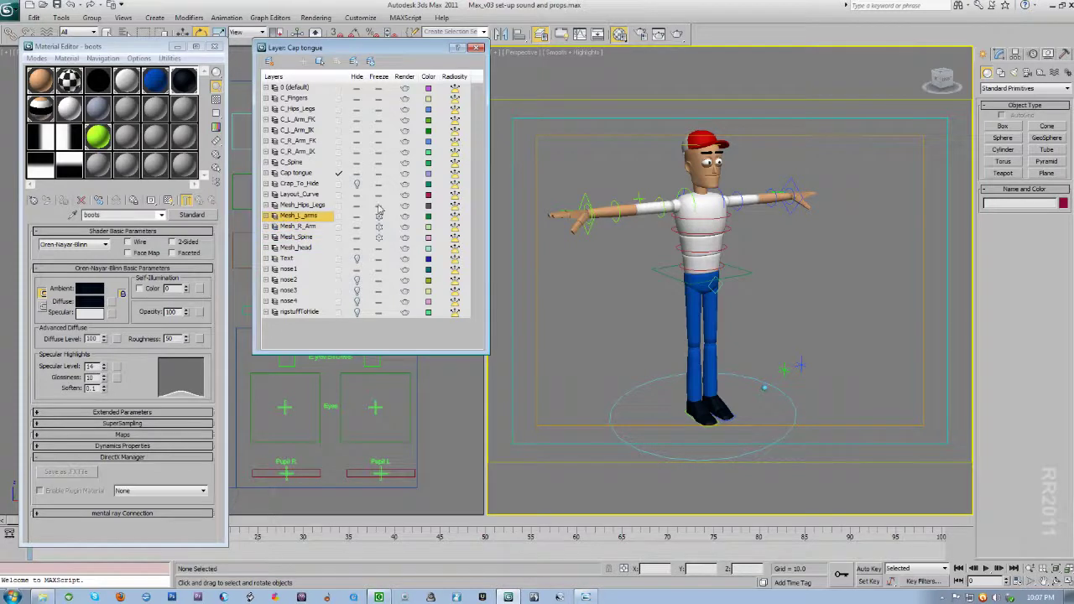
click(379, 206)
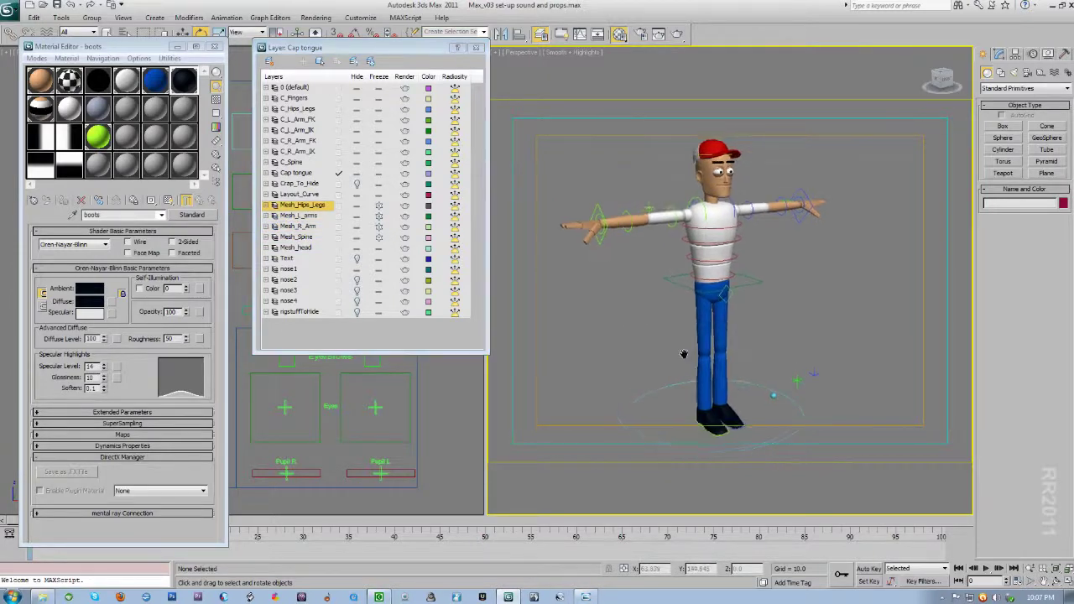
mouse_move(704, 253)
middle_down()
mouse_move(710, 268)
mouse_move(693, 267)
middle_up()
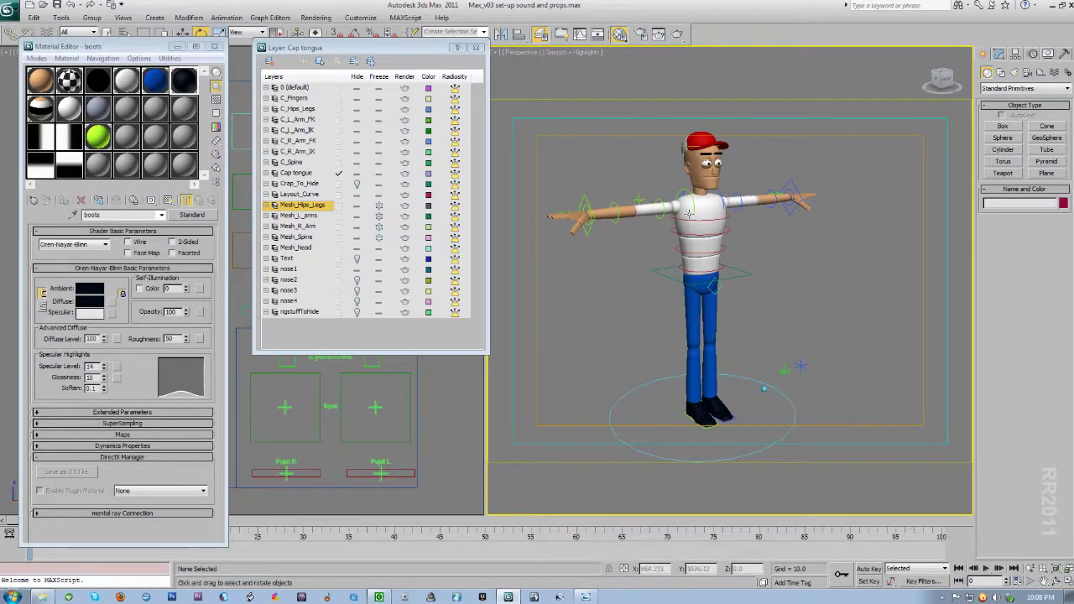
click(475, 47)
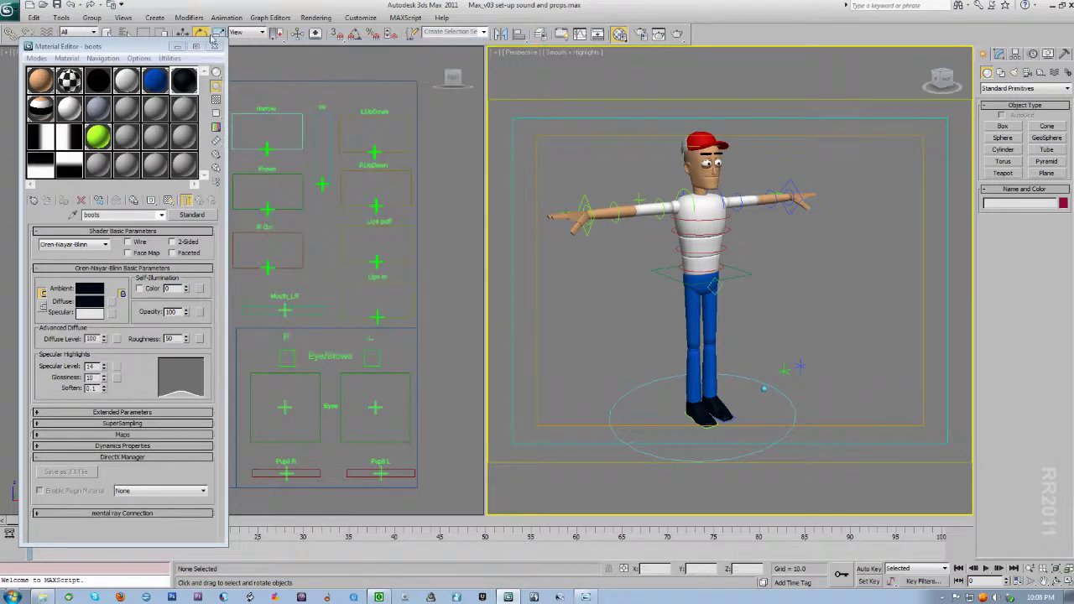
Close the Material Editor and turn off Show Sound Track on the trackbar.
click(216, 48)
mouse_move(572, 450)
middle_down()
mouse_move(493, 451)
mouse_move(590, 450)
middle_up()
right_click(304, 542)
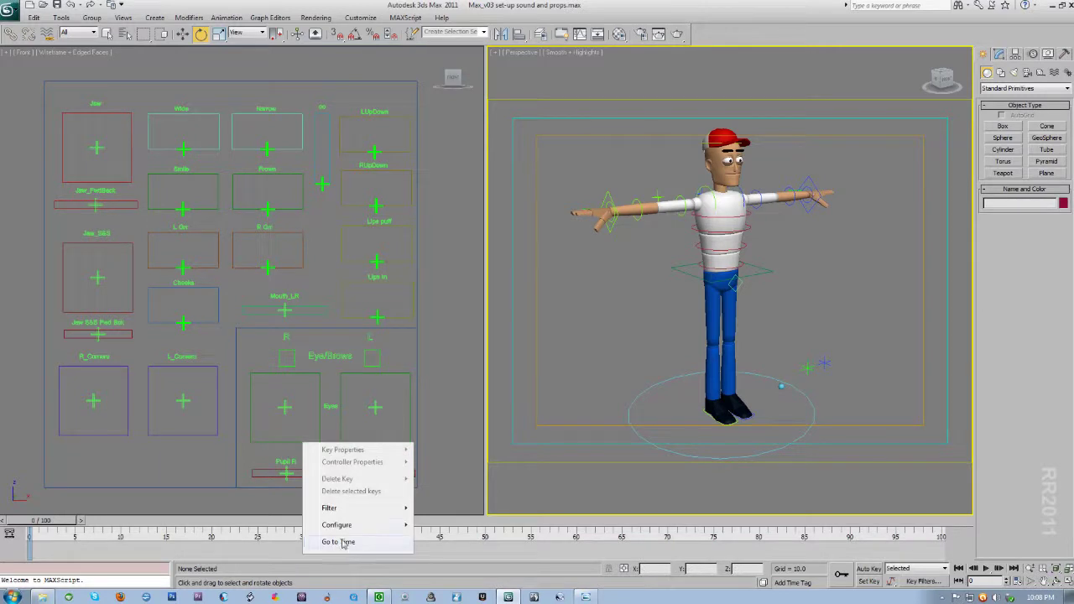
mouse_move(382, 527)
click(436, 549)
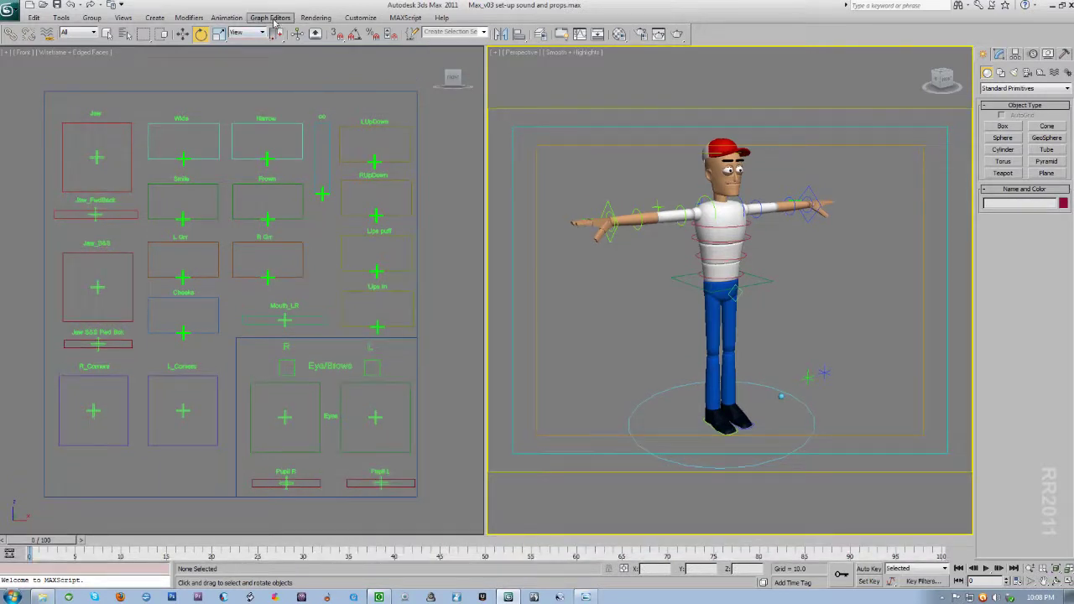
Assign ProSound as the Sound Plug-In in the Animation preferences and confirm.
click(360, 17)
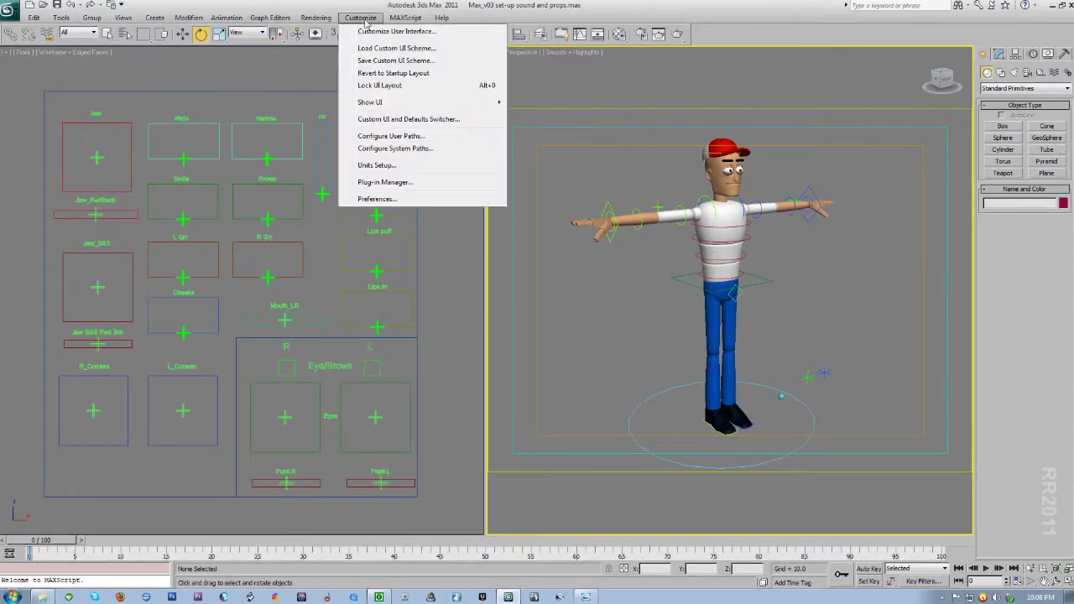
click(398, 201)
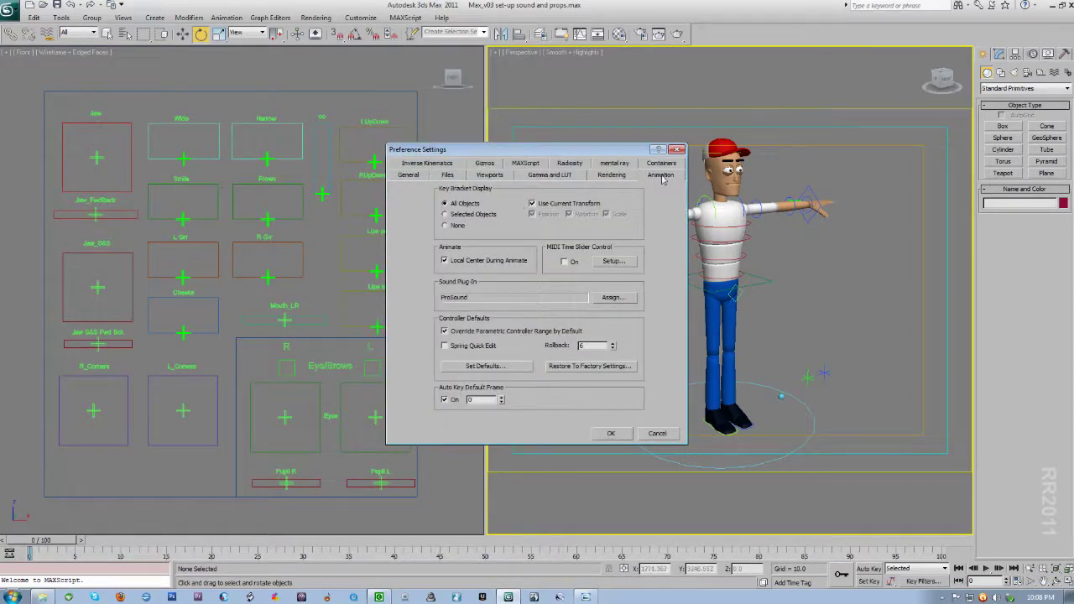
click(610, 298)
click(479, 232)
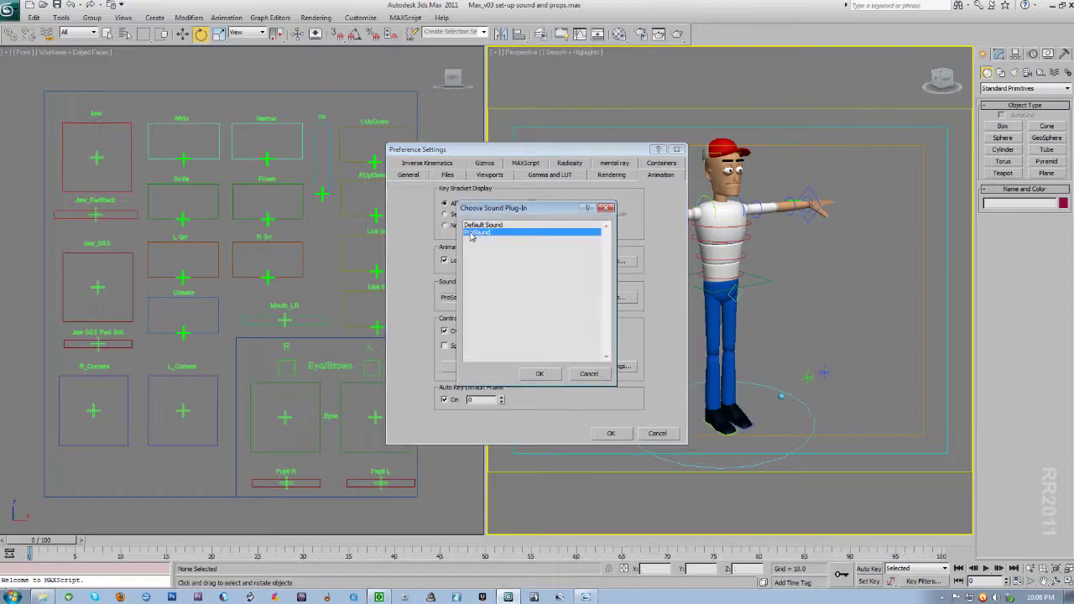
double_click(473, 233)
click(614, 434)
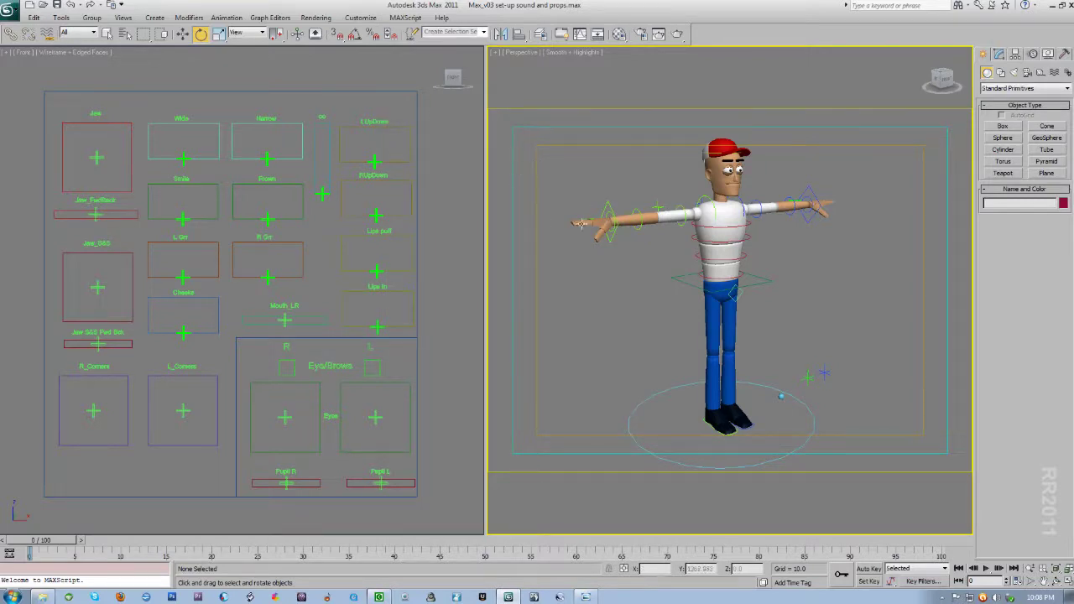
Open a new Track View window from Graph Editors.
click(271, 17)
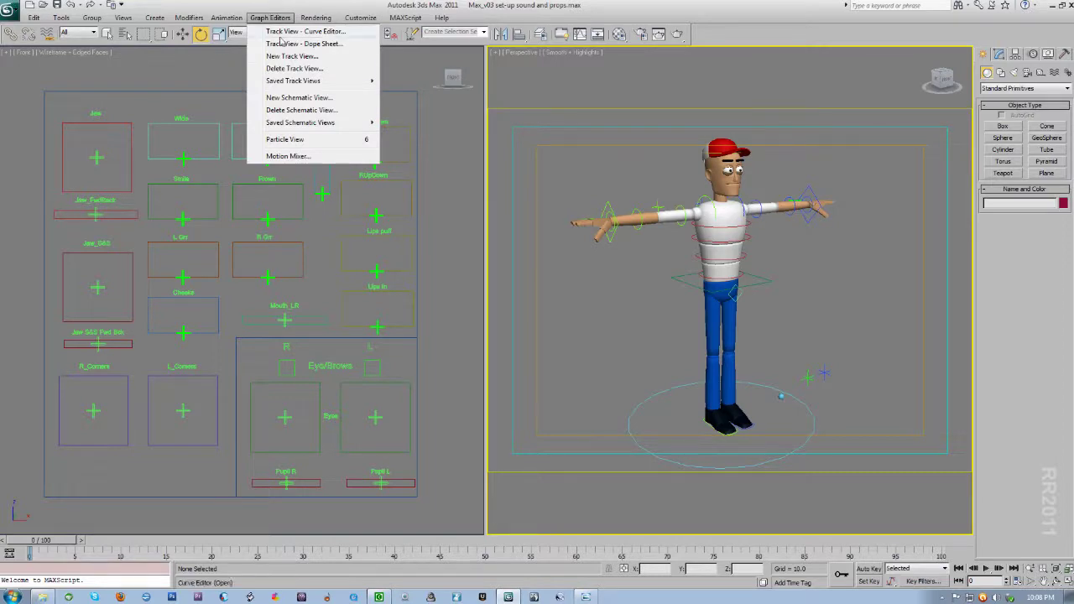
click(298, 56)
click(40, 125)
Open the Sound track's ProSound properties and browse for a wave file to add.
right_click(40, 126)
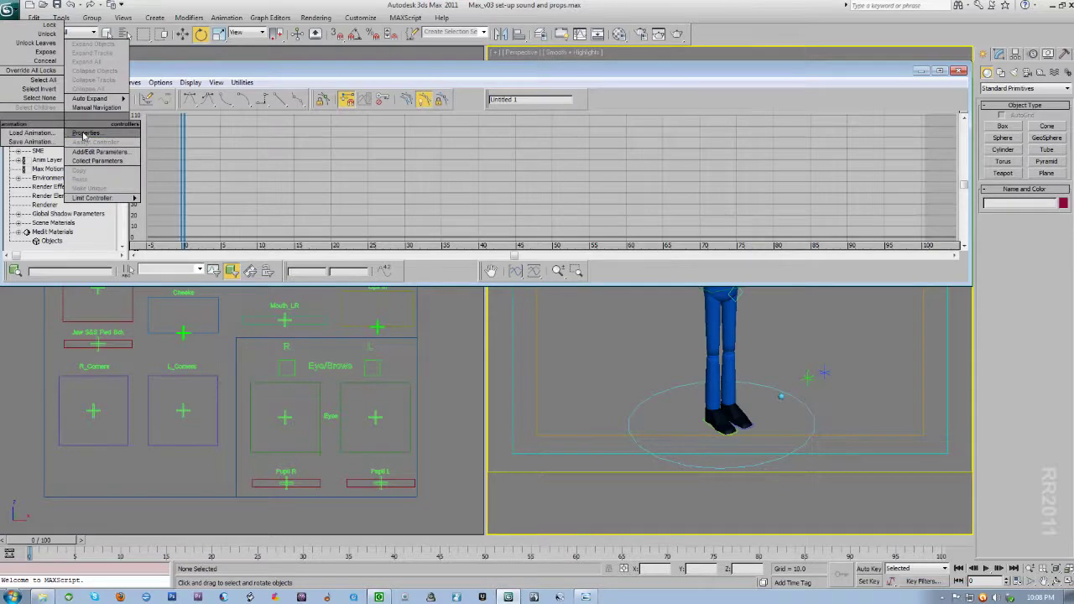
click(84, 137)
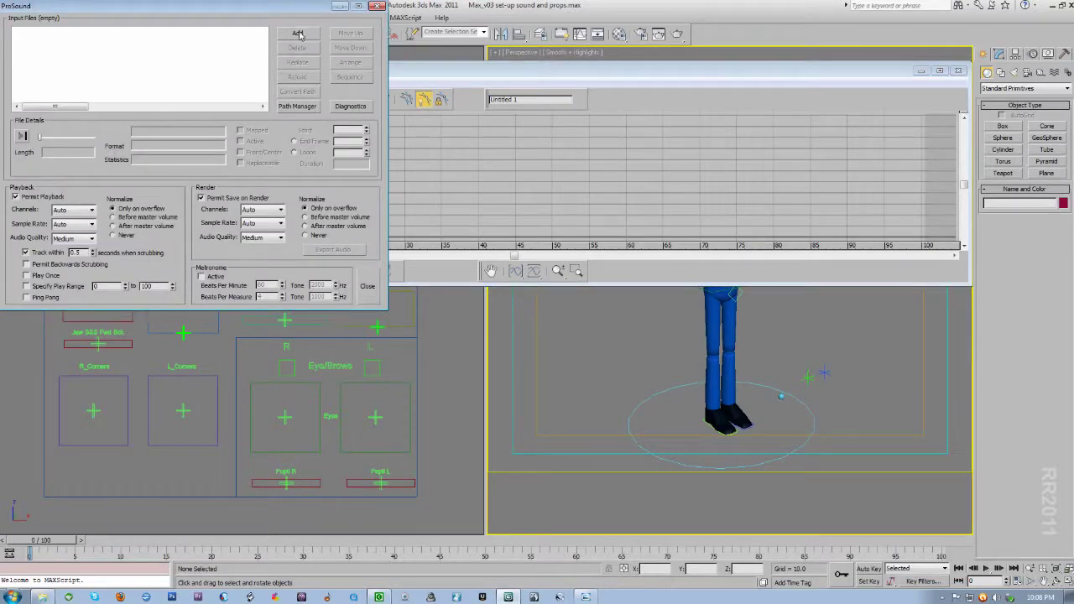
click(298, 34)
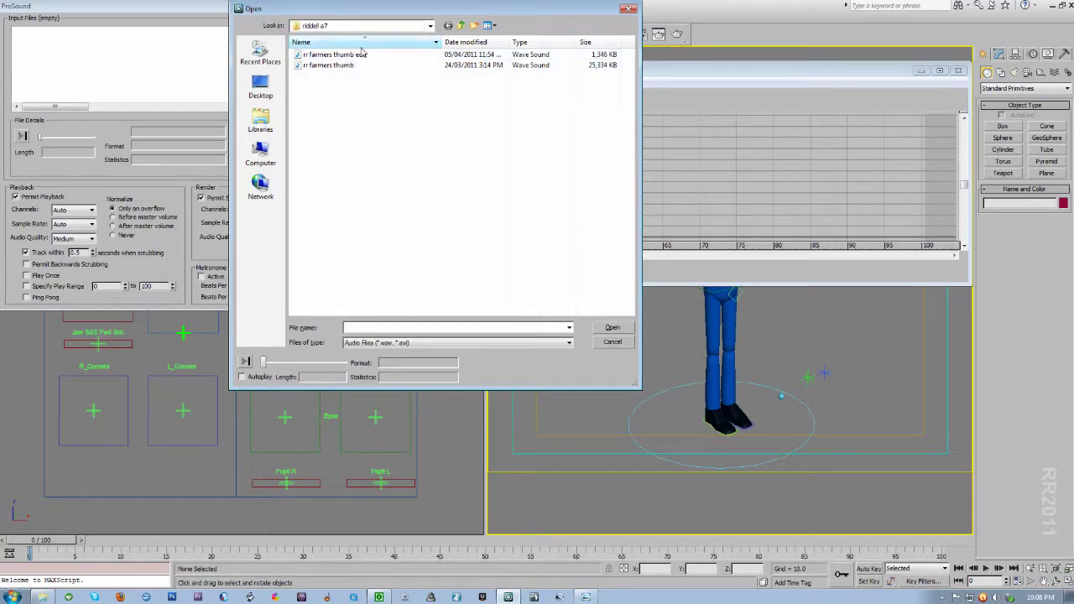
Load rr farmers thumb edit.wav into the ProSound list.
click(329, 55)
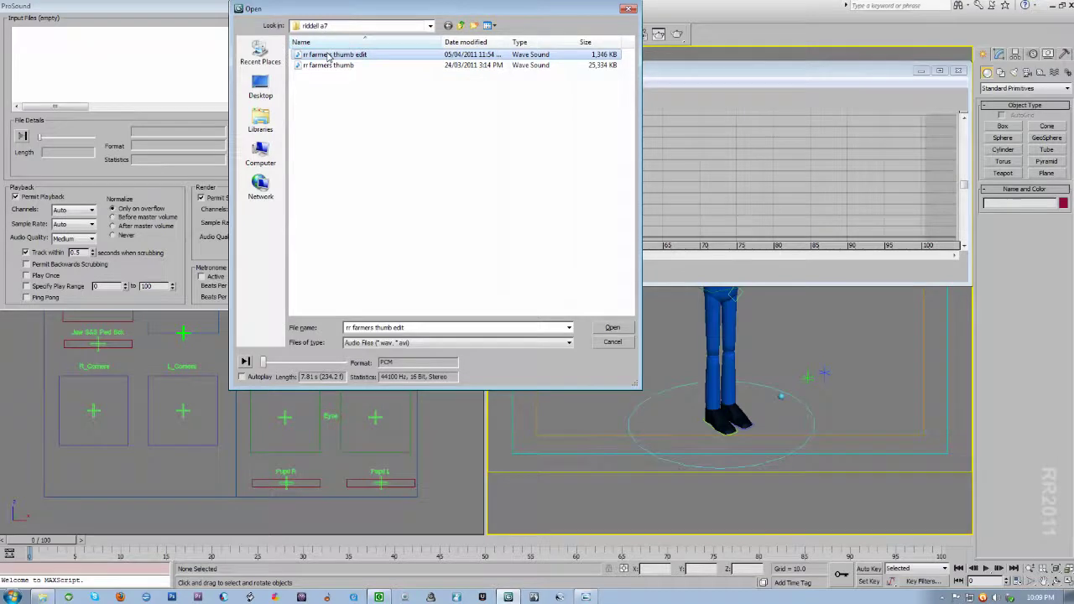
double_click(328, 55)
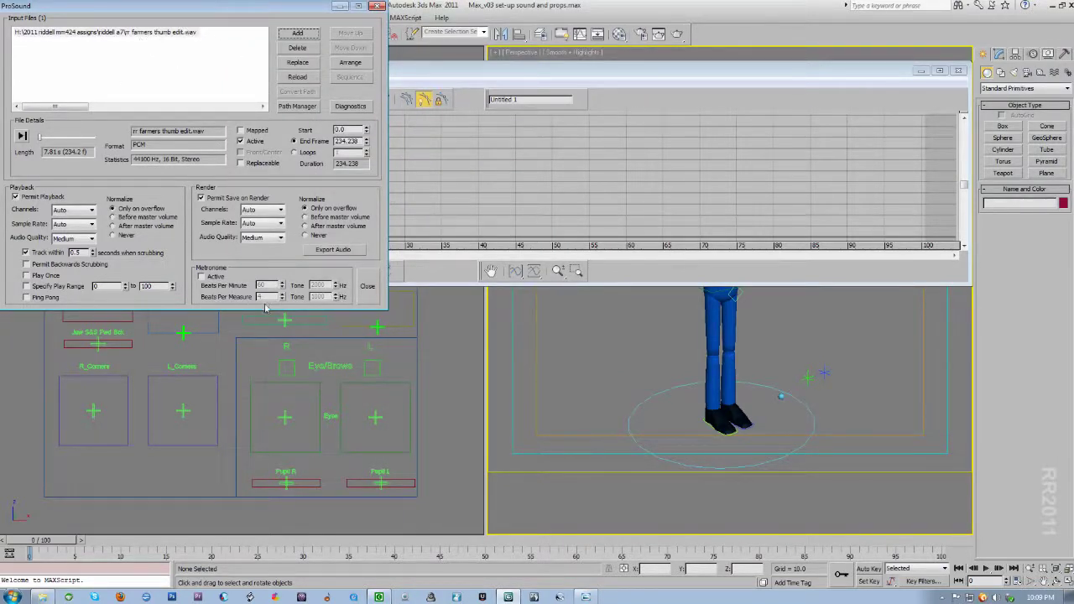
drag(55, 15, 77, 34)
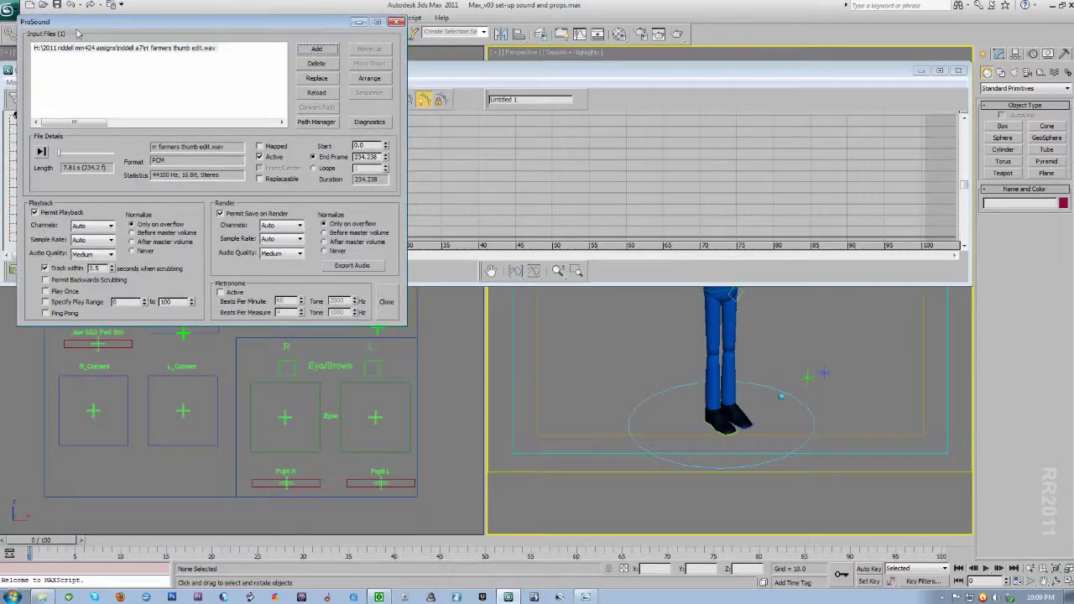
Enable Normalize and set both playback and render audio quality to High.
click(131, 232)
click(91, 226)
click(101, 254)
click(81, 280)
click(299, 253)
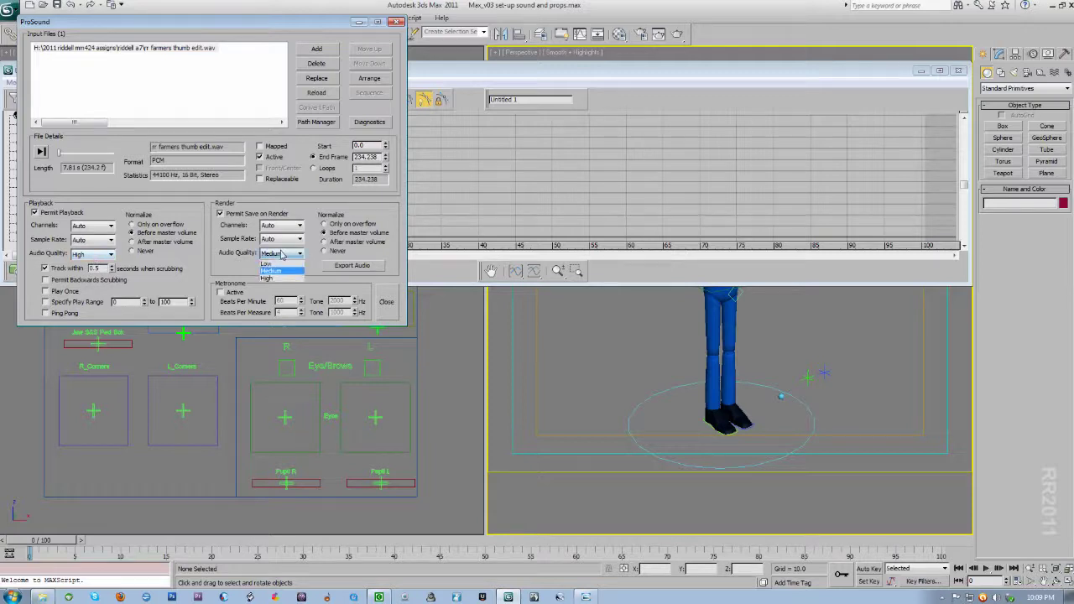
click(264, 281)
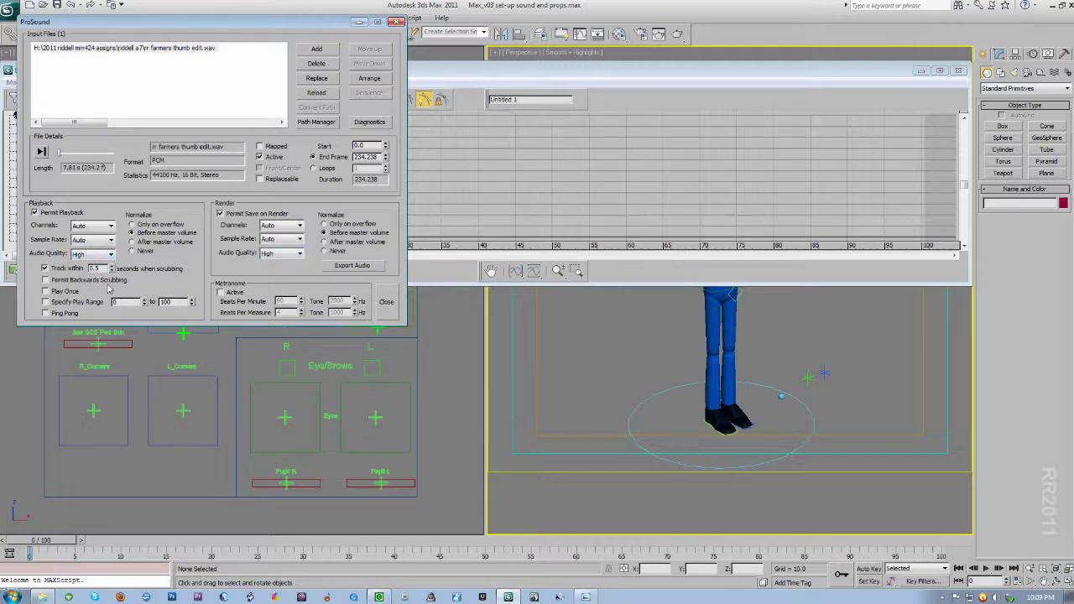
Permit backwards scrubbing with 0.1-second scrub tracking, then close the sound settings.
click(46, 280)
click(111, 270)
click(111, 271)
click(387, 302)
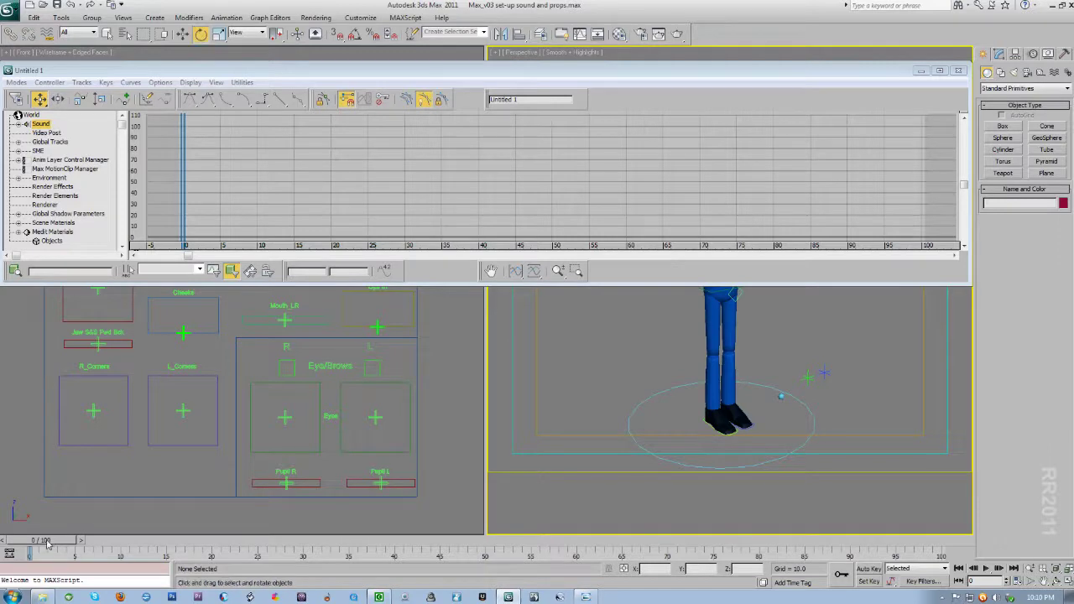
Expand Sound > Master Waveform in Track View and display the Waveform in the curve editor.
drag(46, 543, 167, 579)
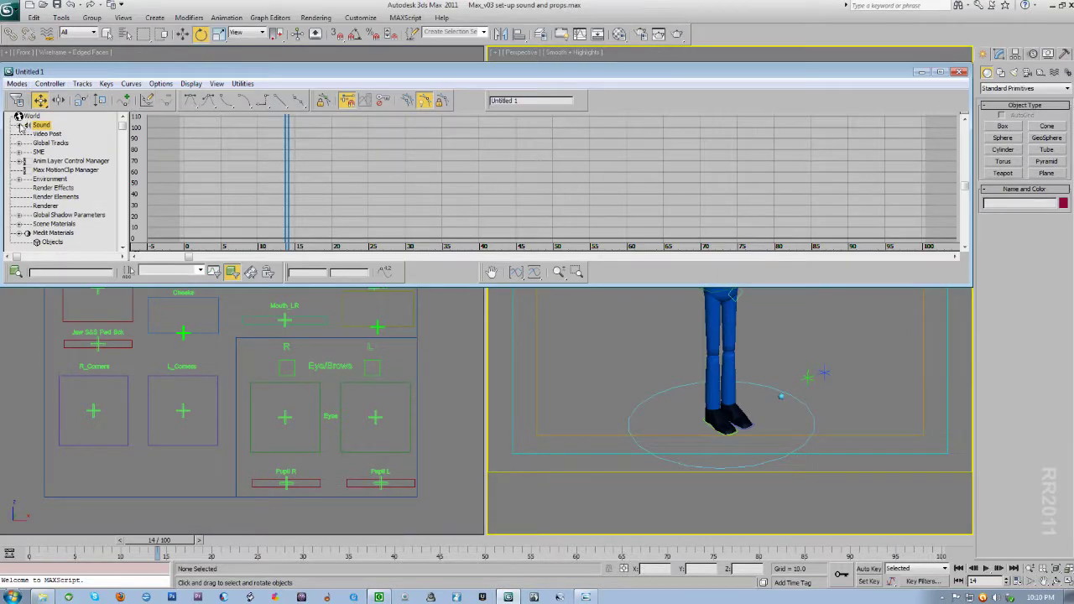
click(19, 126)
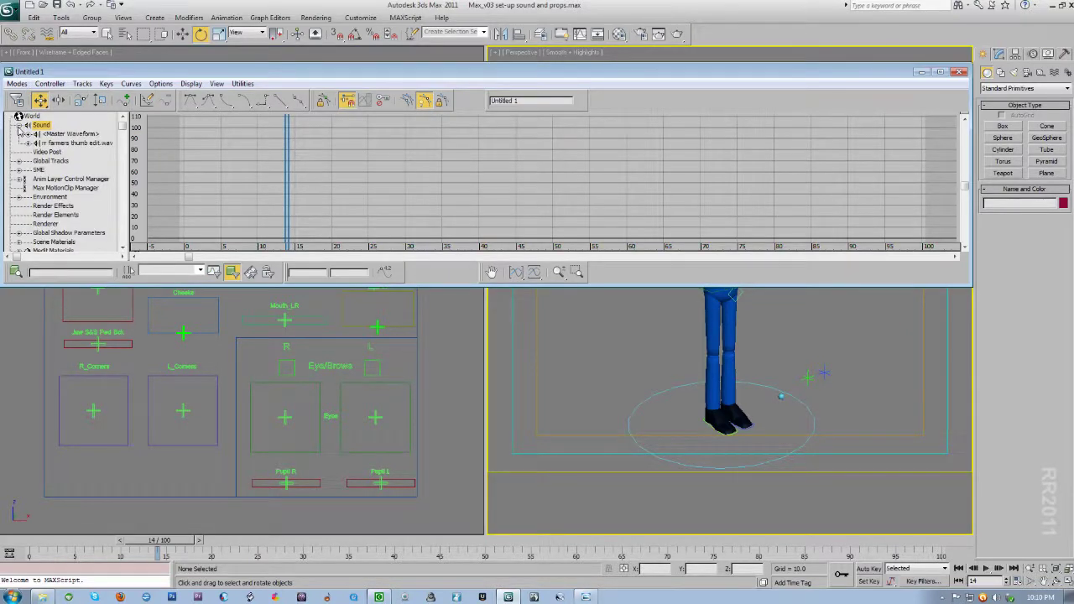
click(27, 135)
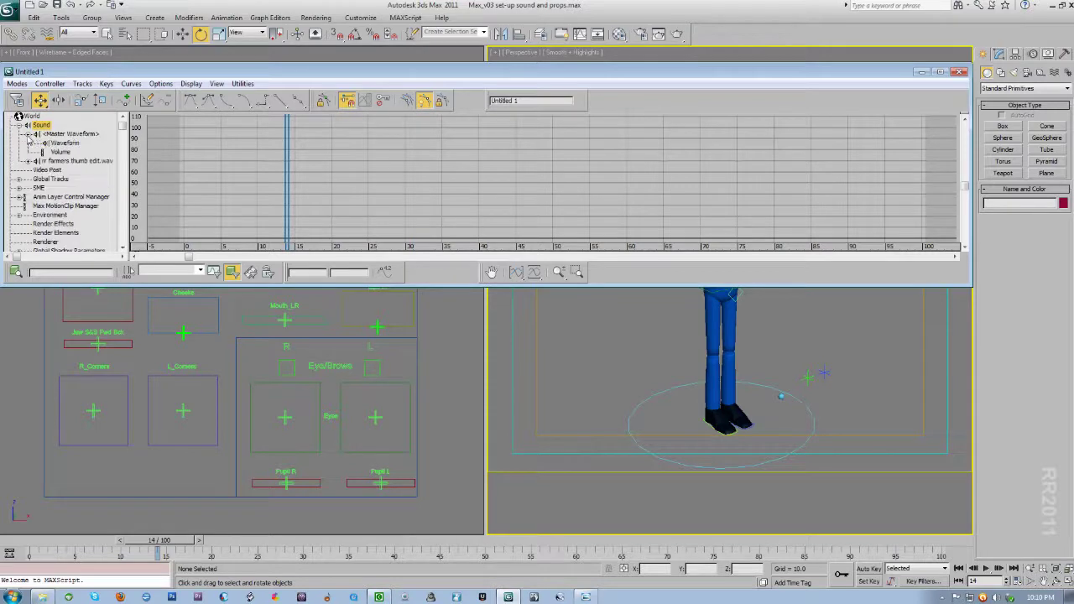
click(79, 142)
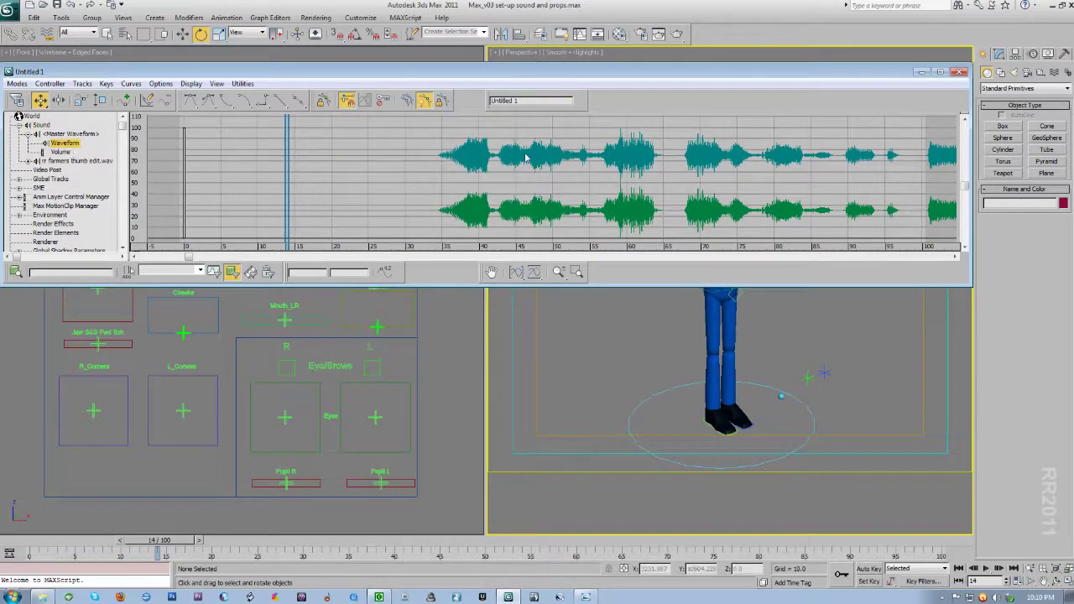
drag(189, 257, 626, 279)
drag(468, 304, 562, 305)
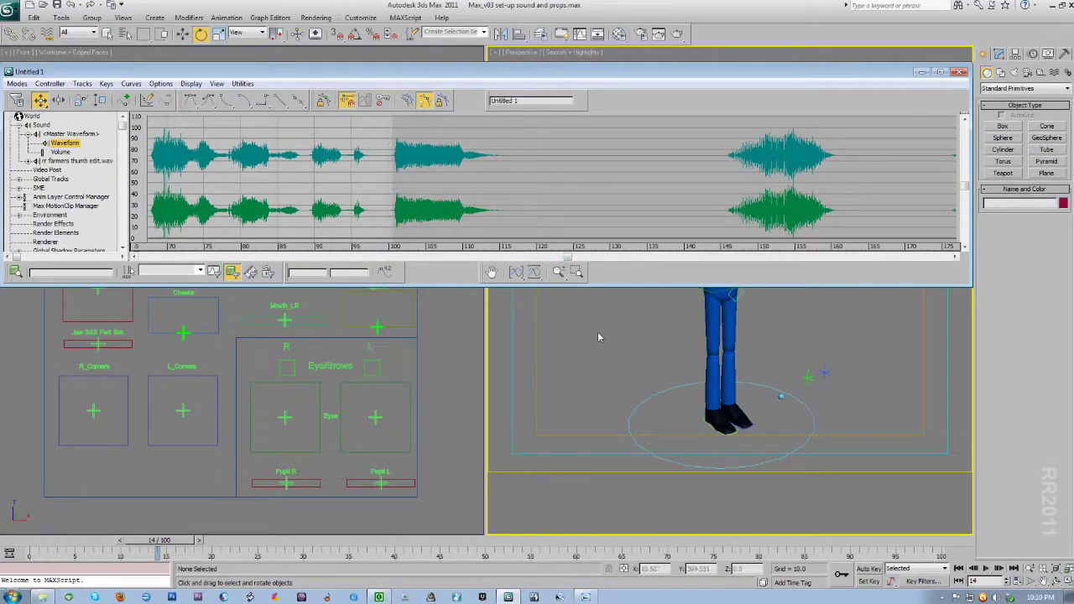
click(1018, 583)
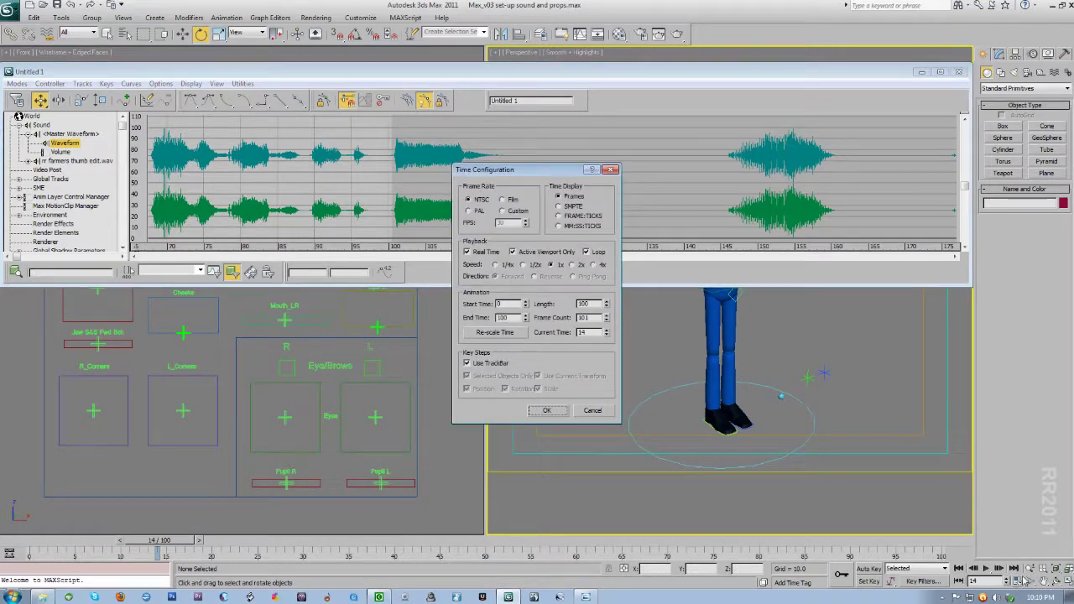
Set the animation length to 270 frames, zoom out over the waveform, and close Track View.
drag(609, 311, 650, 565)
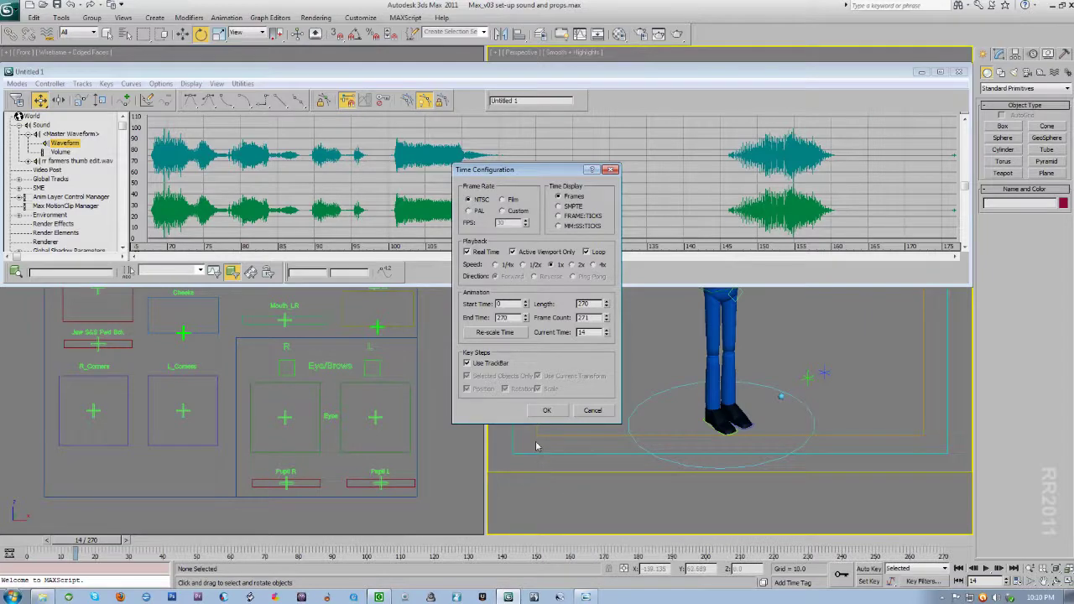
click(547, 410)
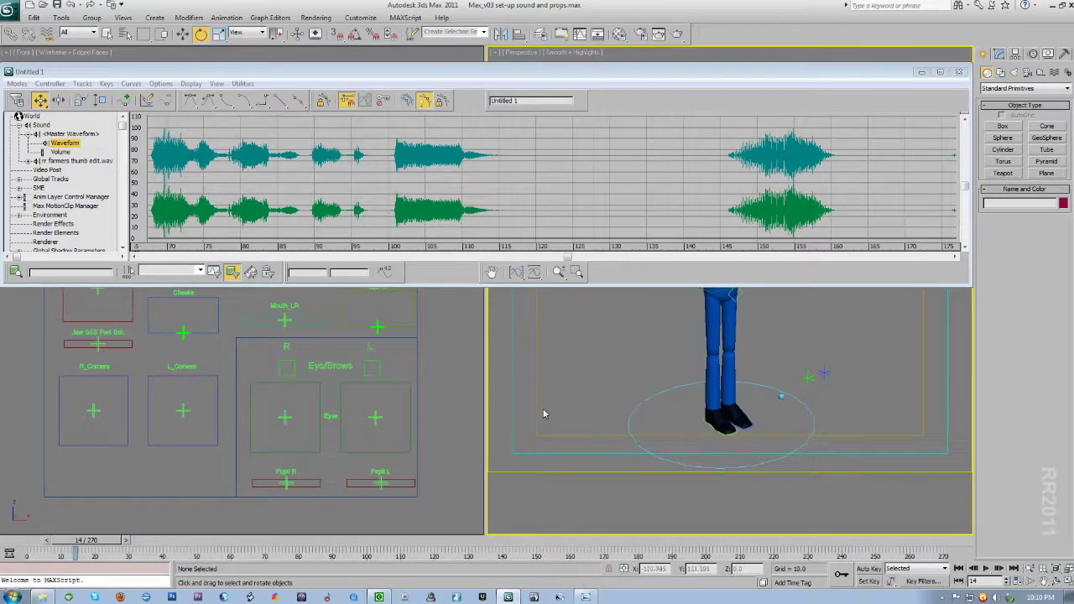
click(558, 271)
drag(472, 235, 417, 177)
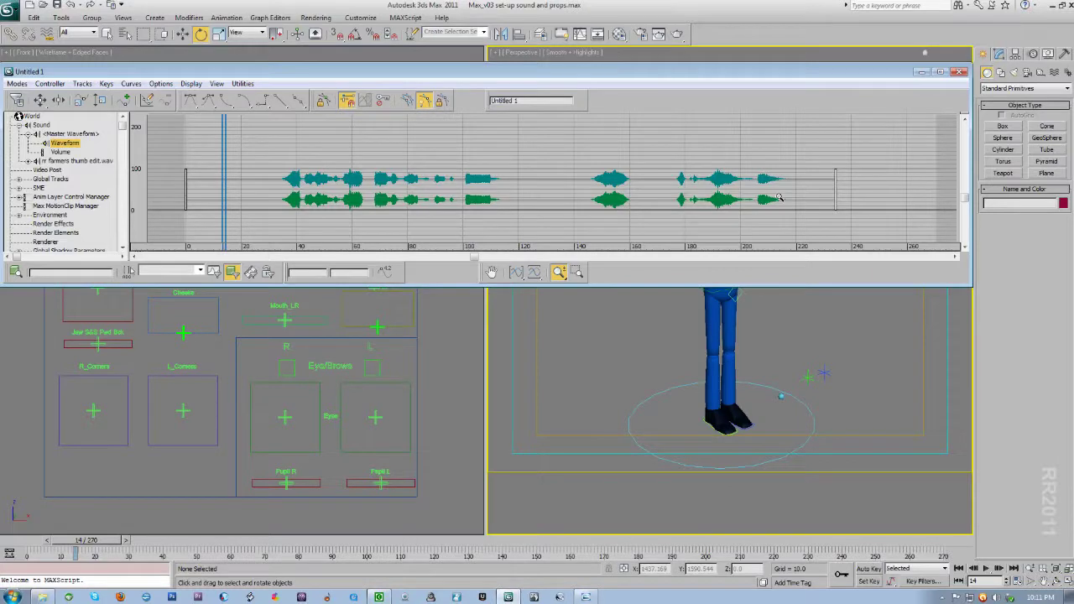
click(959, 71)
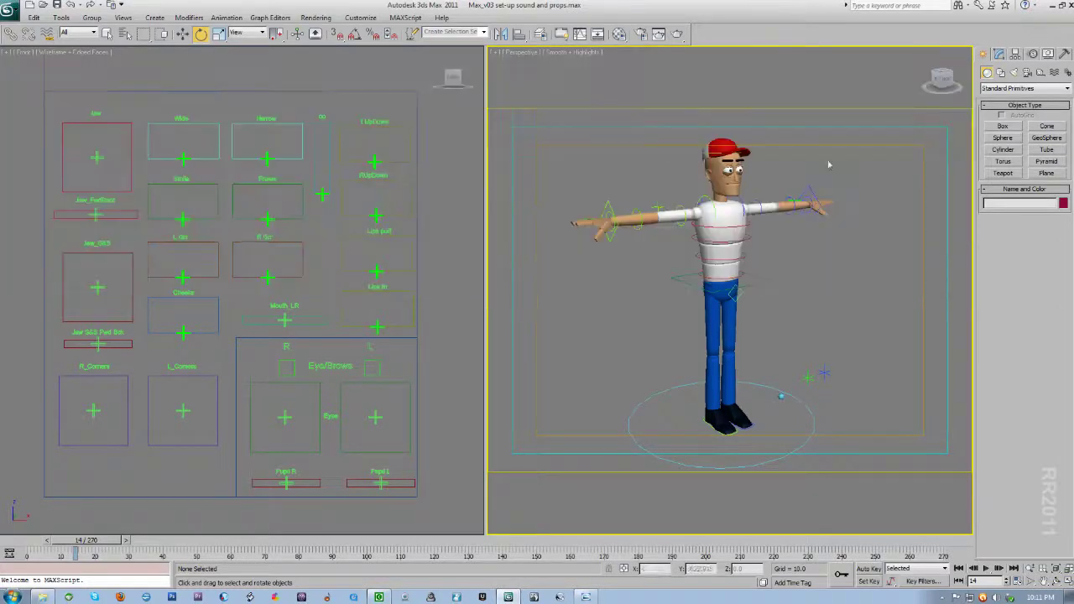
Show the sound waveform along the timeline and scrub to frame 38.
right_click(177, 557)
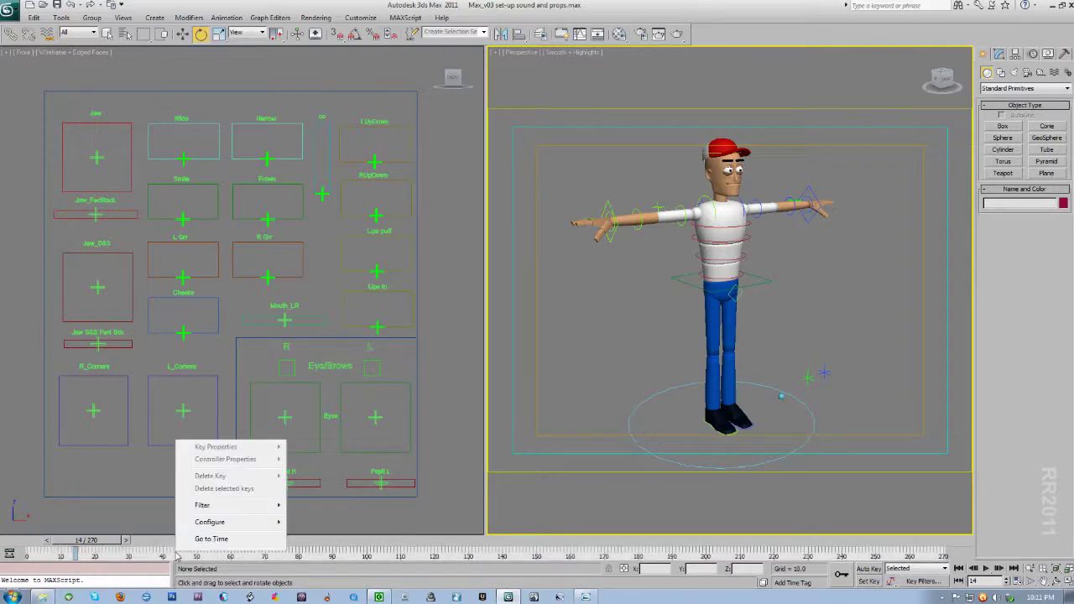
mouse_move(232, 527)
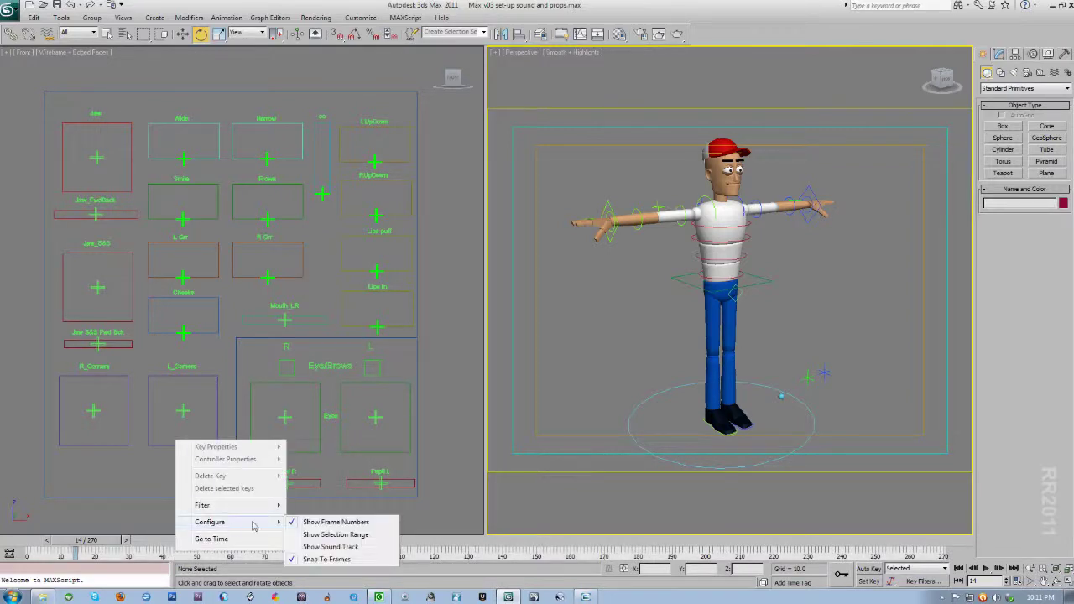
click(335, 547)
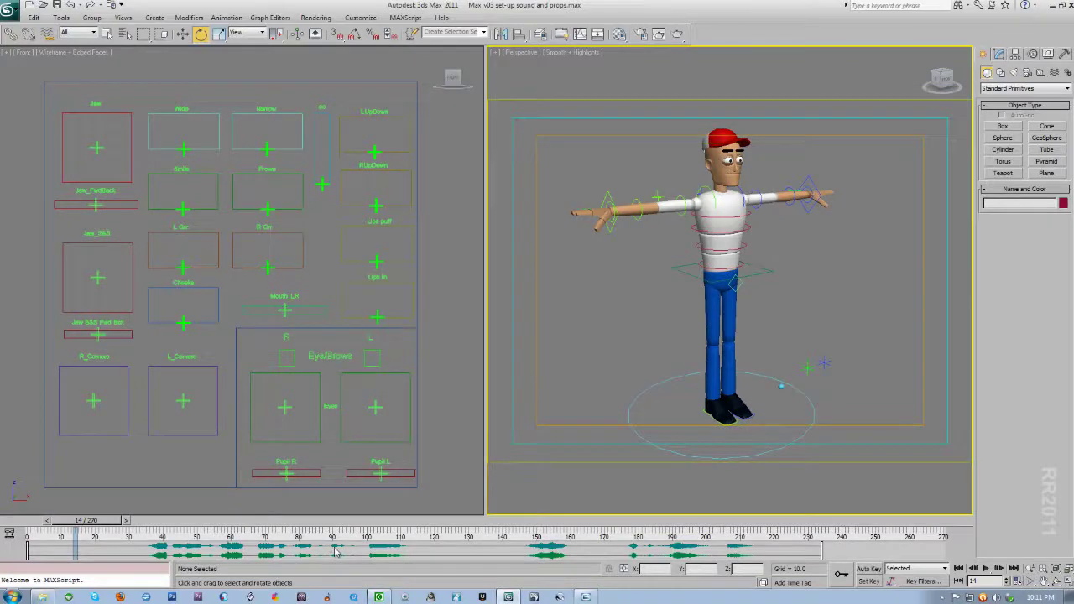
drag(95, 522, 144, 522)
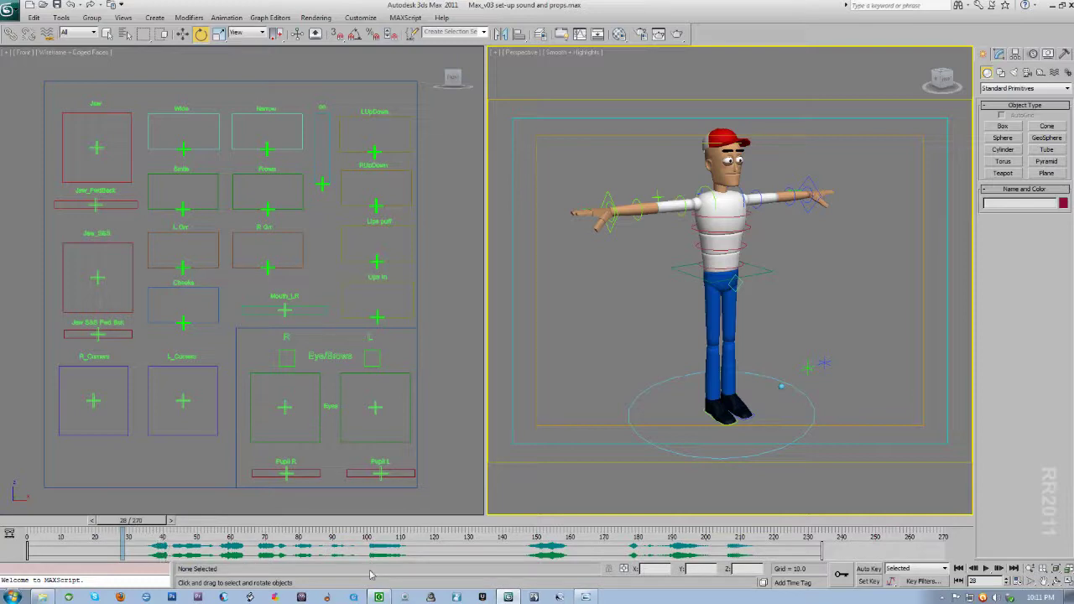
drag(145, 522, 161, 536)
Play the animation with its soundtrack, stop it, and return to frame 0.
key(e)
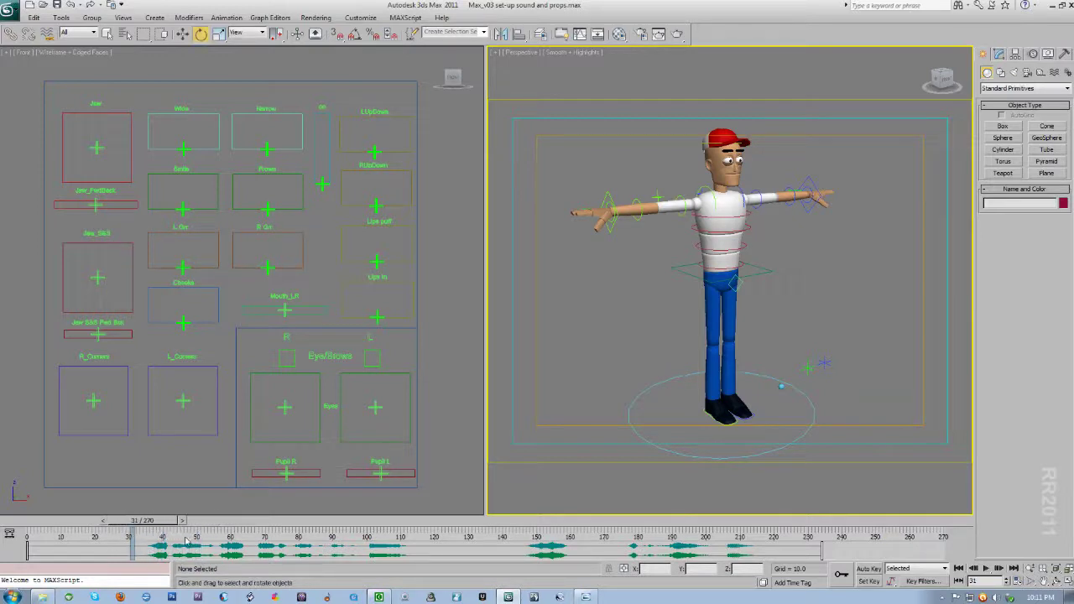
click(987, 569)
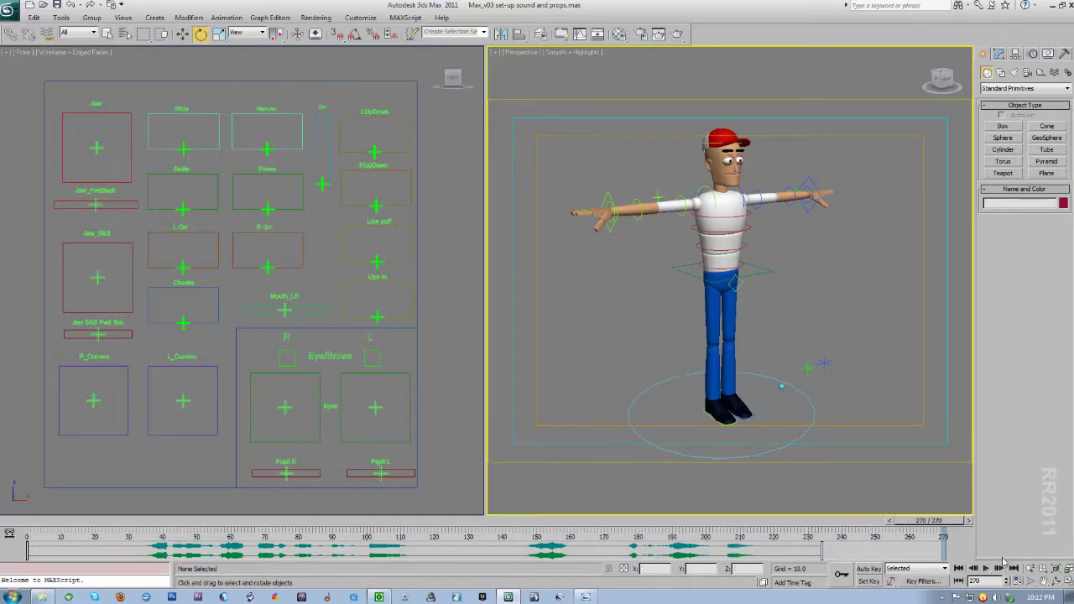
click(938, 521)
drag(938, 521, 34, 521)
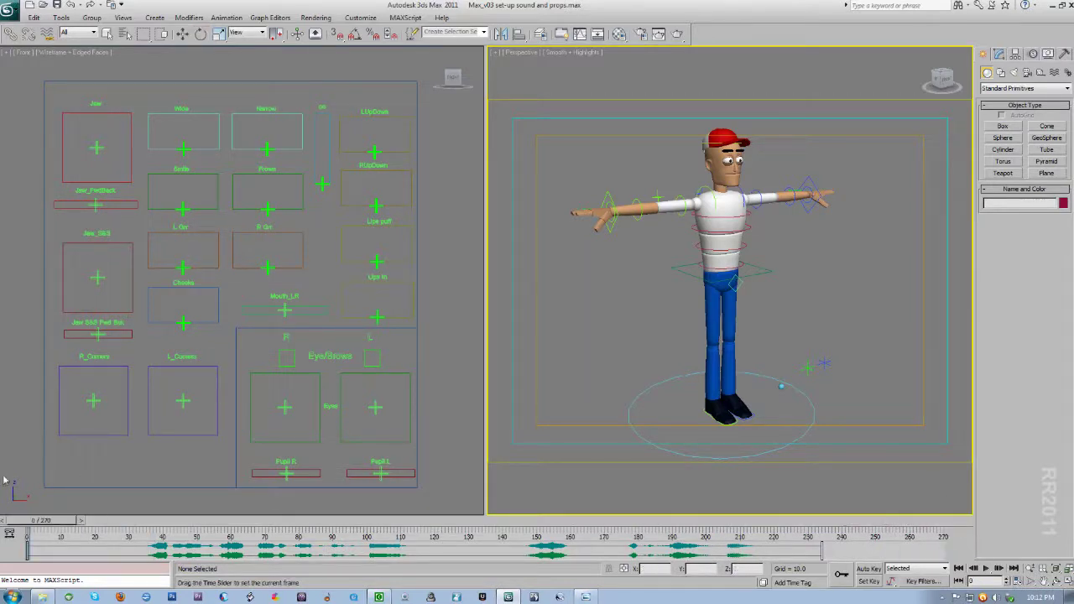
Pan, zoom and orbit the Perspective view so the character's face fills it.
middle_drag(718, 344, 738, 399)
scroll(717, 392, up, 3)
scroll(708, 406, up, 3)
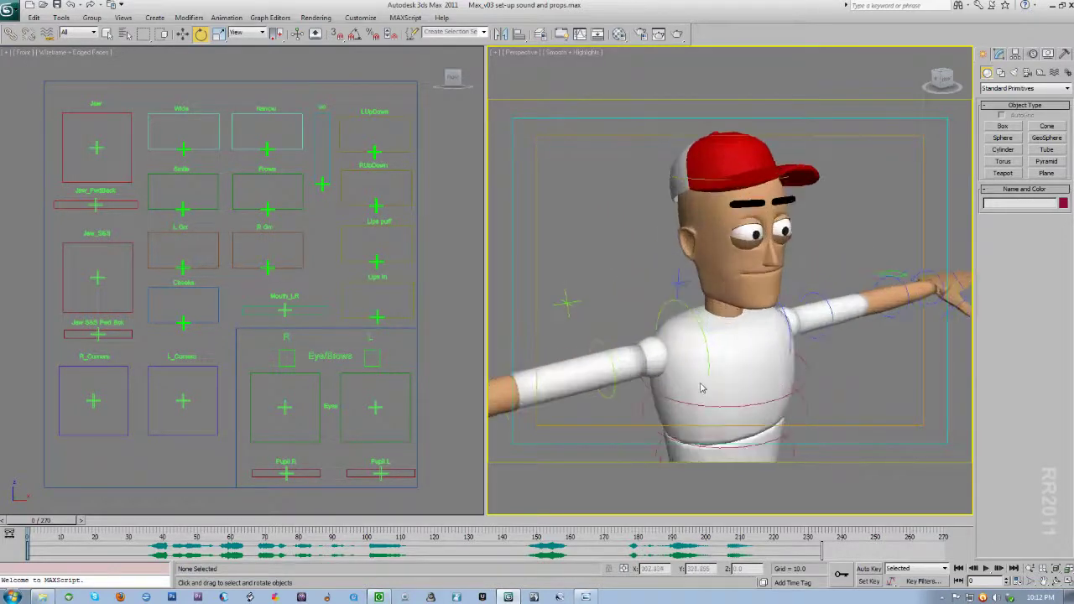
mouse_move(754, 358)
alt+middle_down()
mouse_move(743, 385)
mouse_move(720, 376)
mouse_move(776, 370)
mouse_move(734, 370)
mouse_move(753, 379)
alt+middle_up()
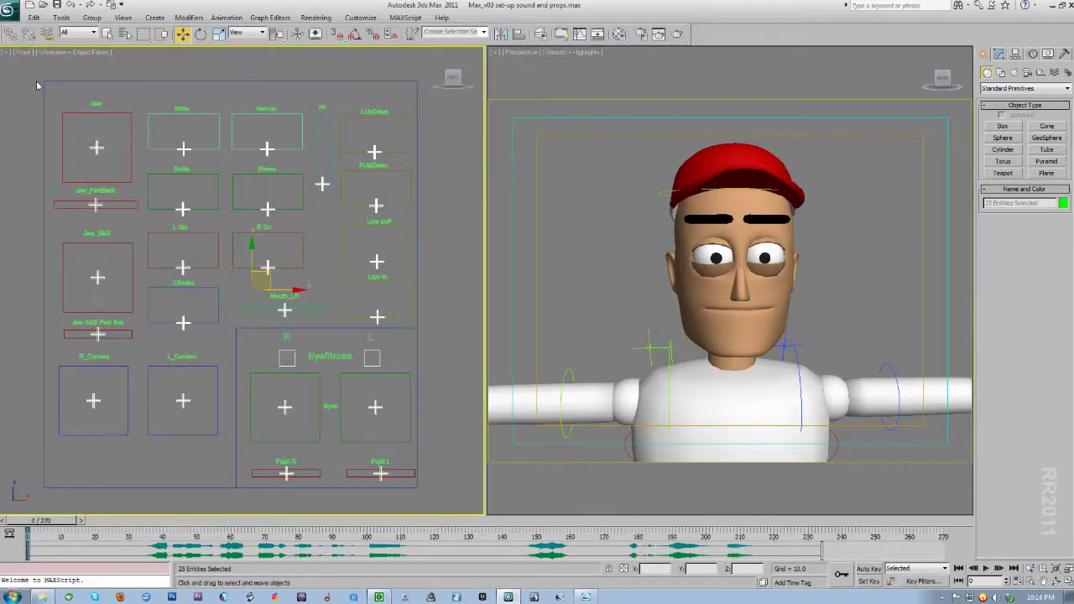
Marquee-select all facial controls and Shift-copy their frame-0 key to frame 30.
click(35, 84)
drag(34, 83, 443, 499)
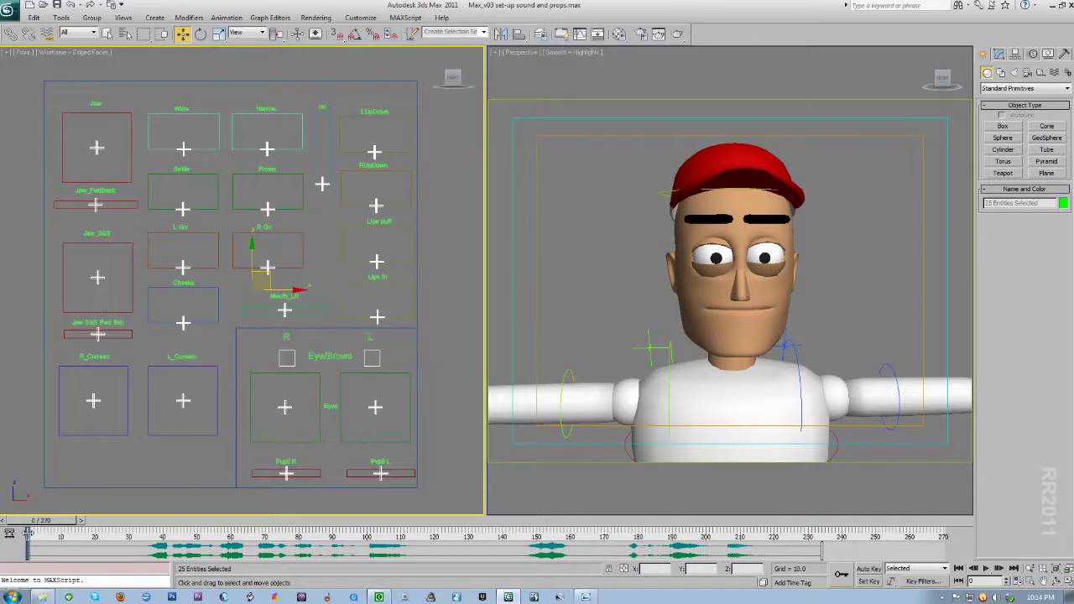
shift+drag(28, 534, 147, 534)
Go to frame 39 and copy the frame-0 key further along the timeline.
drag(62, 530, 176, 522)
key(q)
key(w)
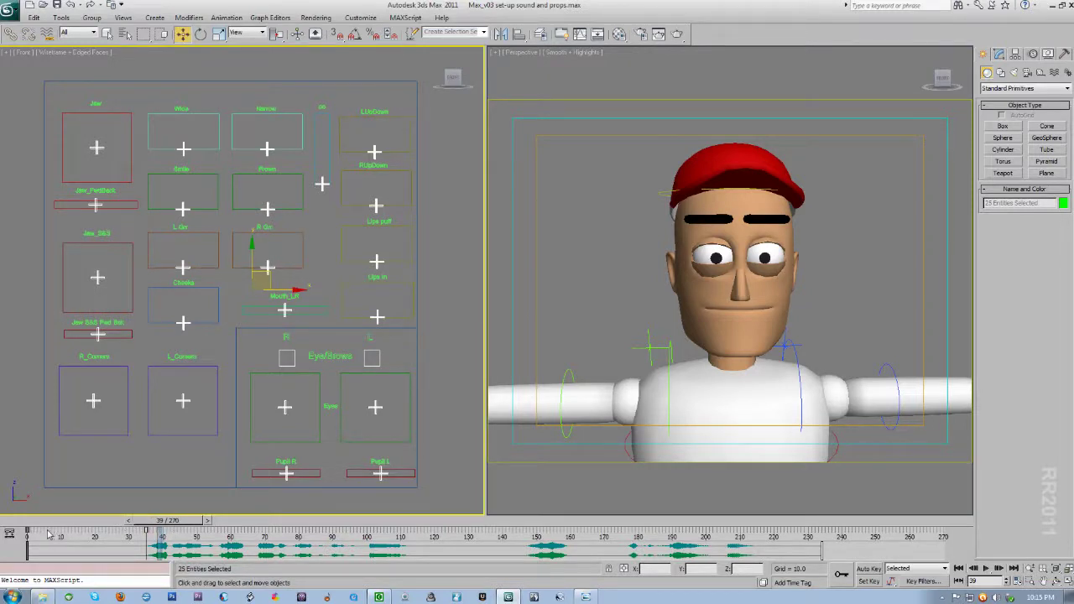
shift+drag(27, 531, 160, 534)
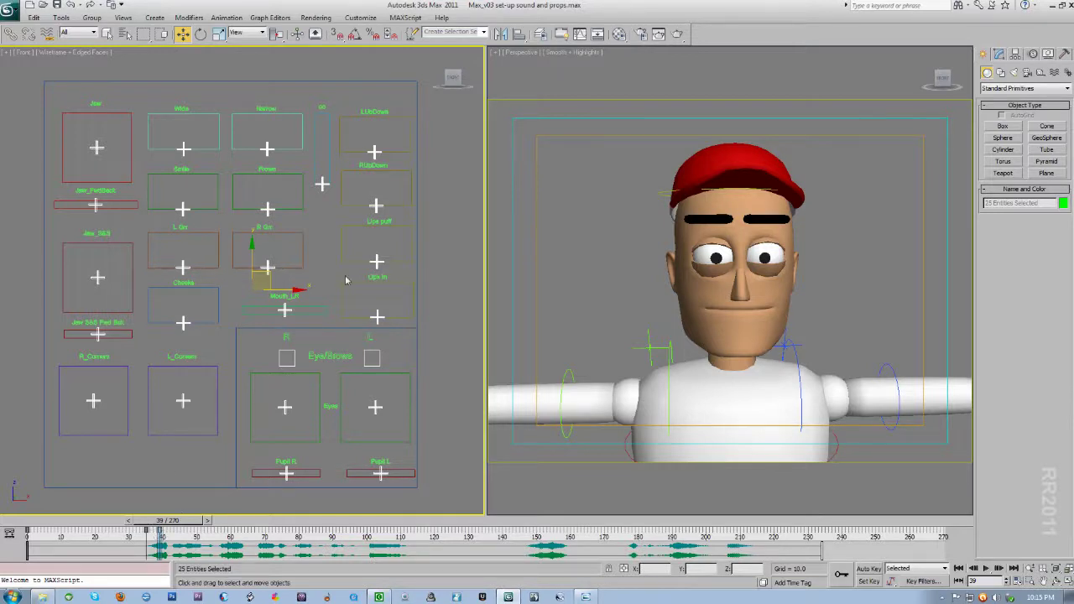
Deselect the controls, go to frame 32, and bring up the phoneme mouth reference images.
click(328, 291)
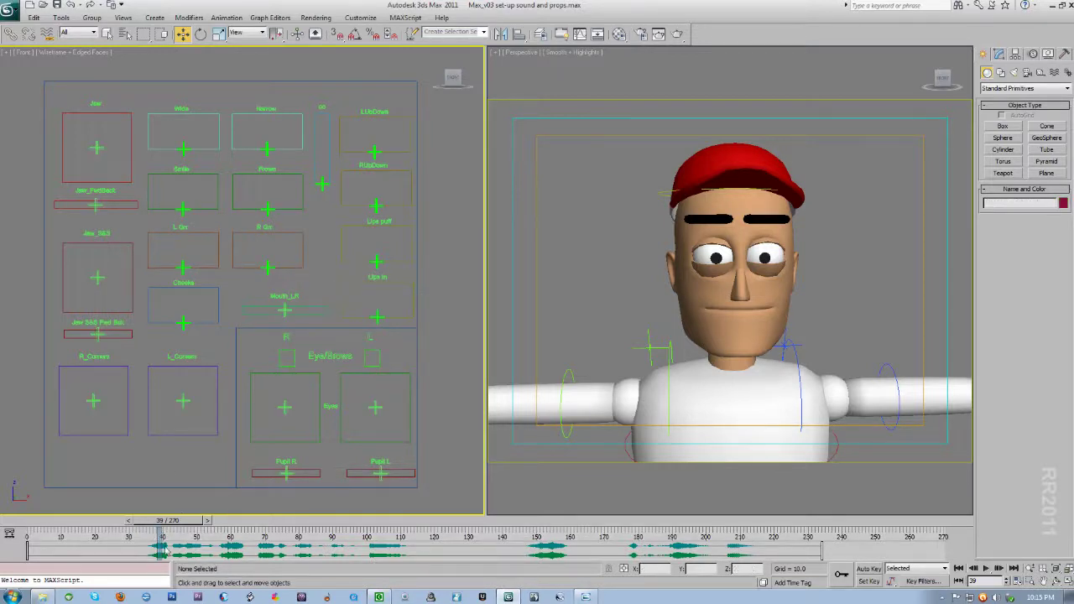
drag(176, 522, 152, 532)
key(w)
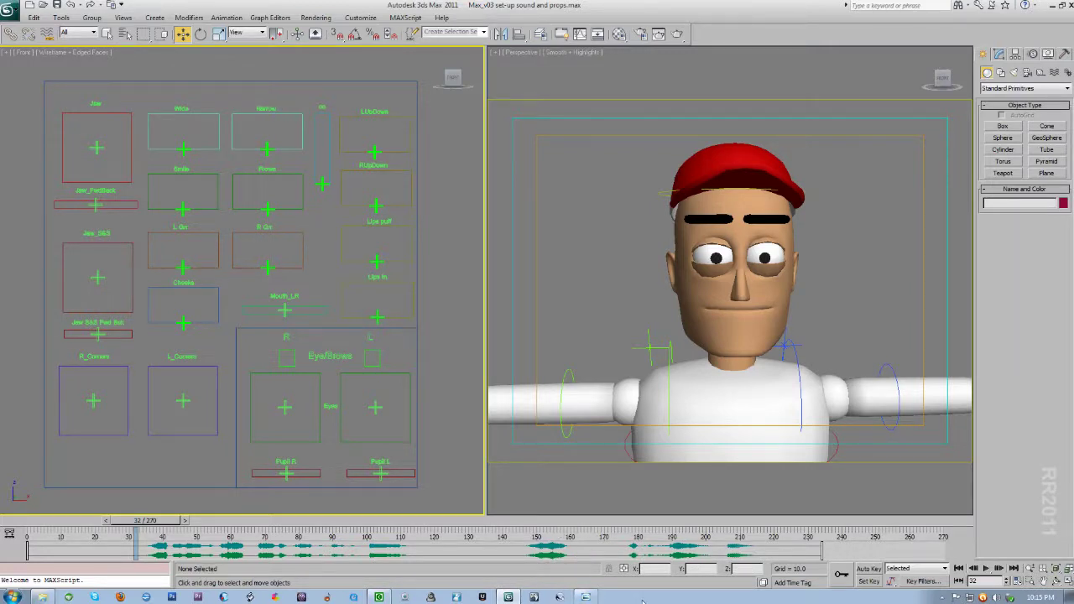
click(585, 597)
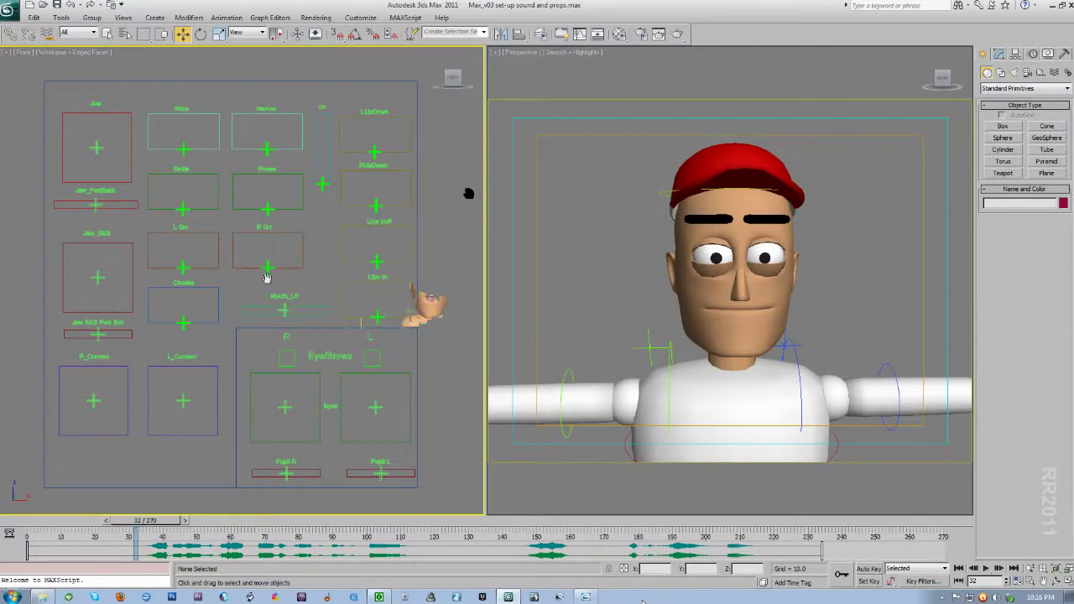
key(alt+Tab)
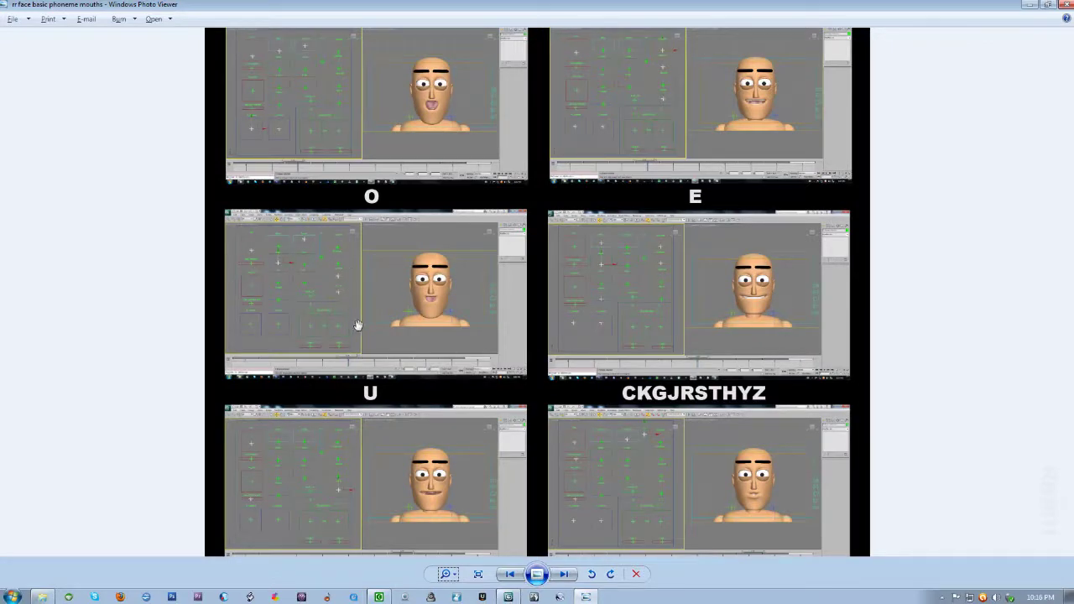
Zoom into the U mouth on the phoneme reference, then return to 3ds Max.
scroll(343, 332, up, 2)
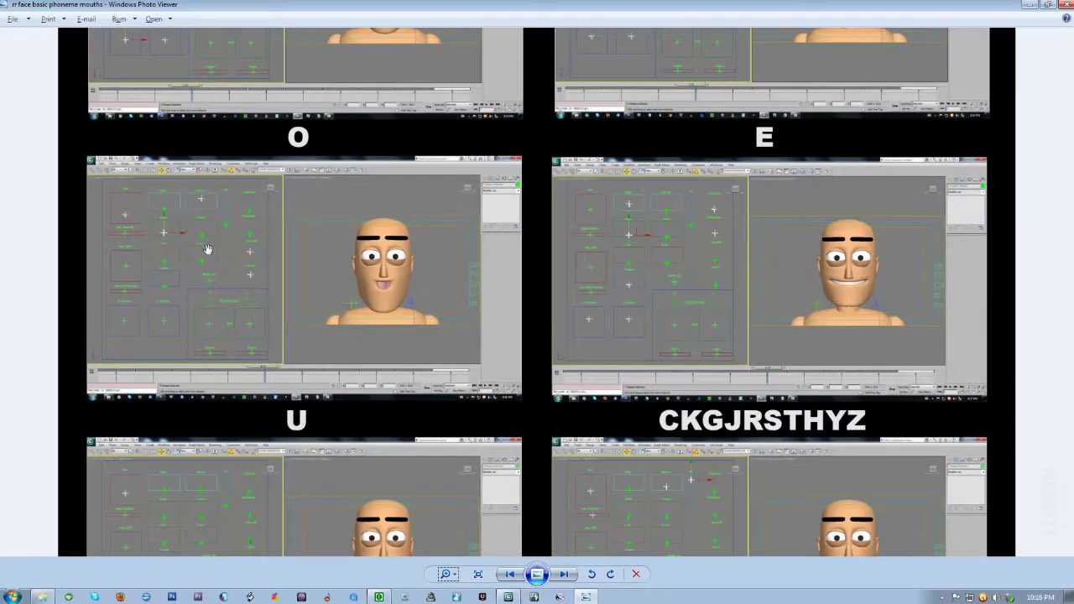
key(alt+Tab)
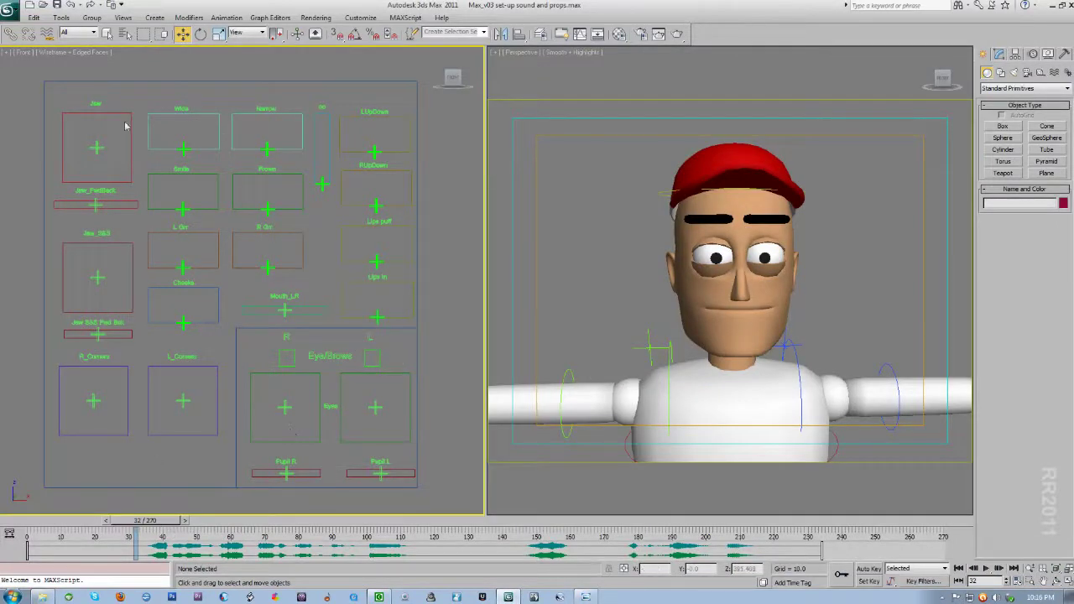
Turn on Auto Key and, at frame 39, pull CTRL_Jaw down to open the mouth.
click(869, 568)
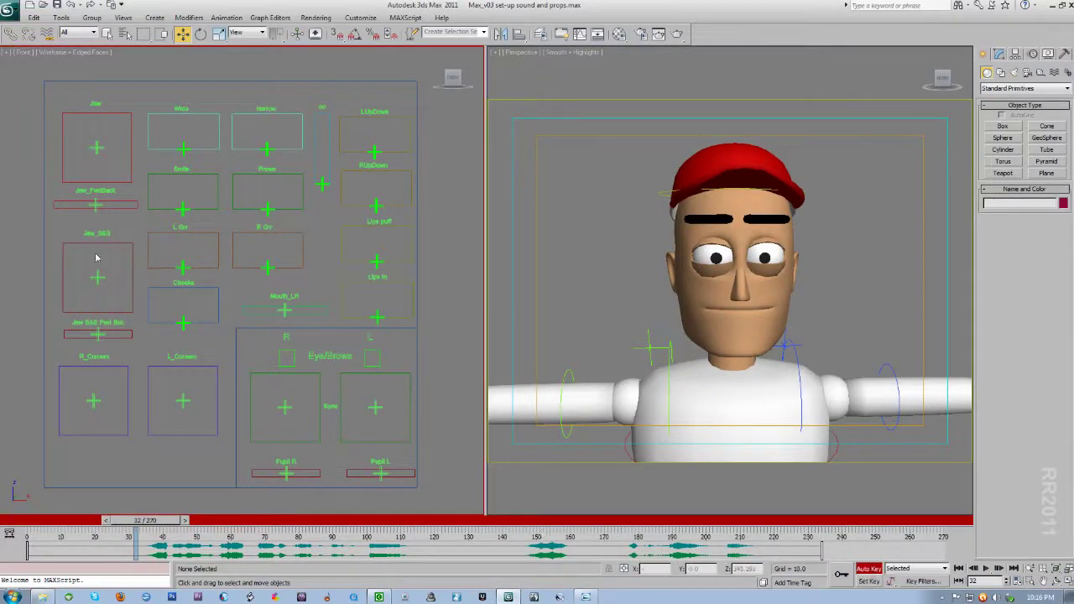
click(96, 149)
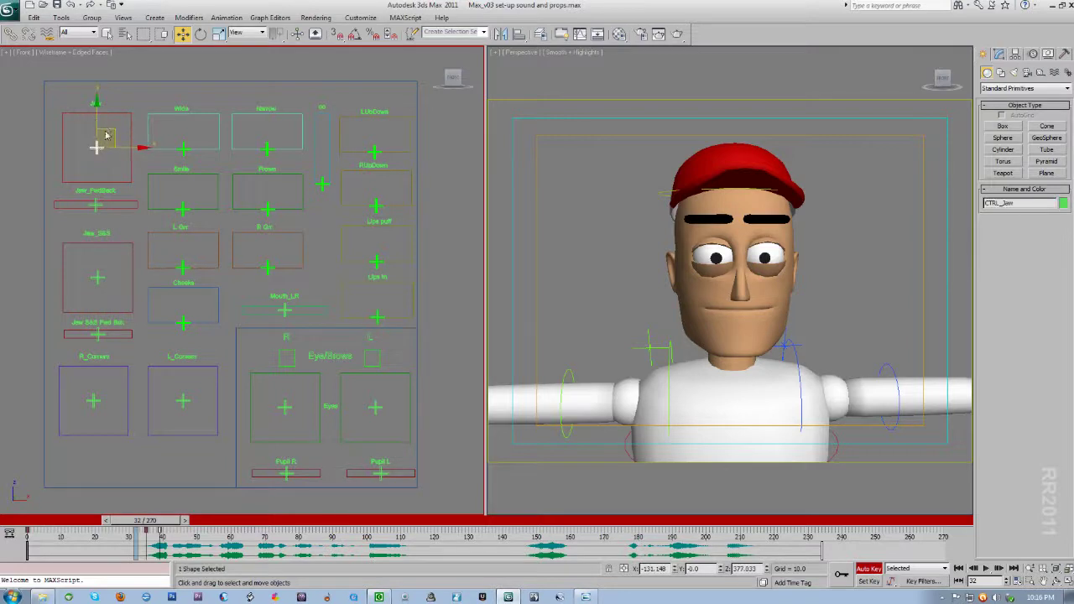
key(period)
key(period)
key(period)
key(period)
key(period)
key(period)
key(period)
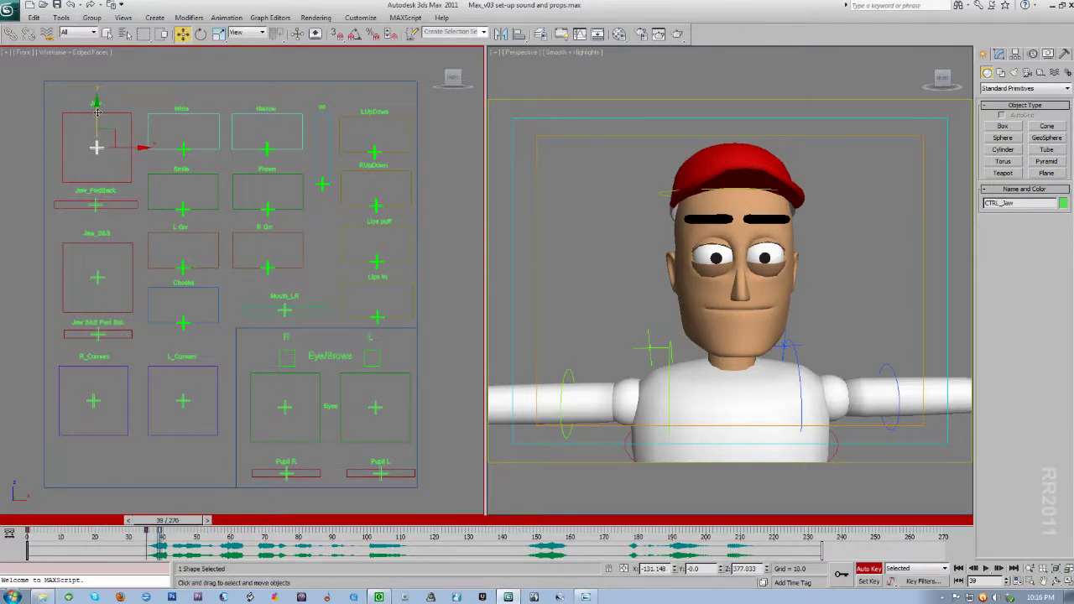
drag(97, 112, 96, 120)
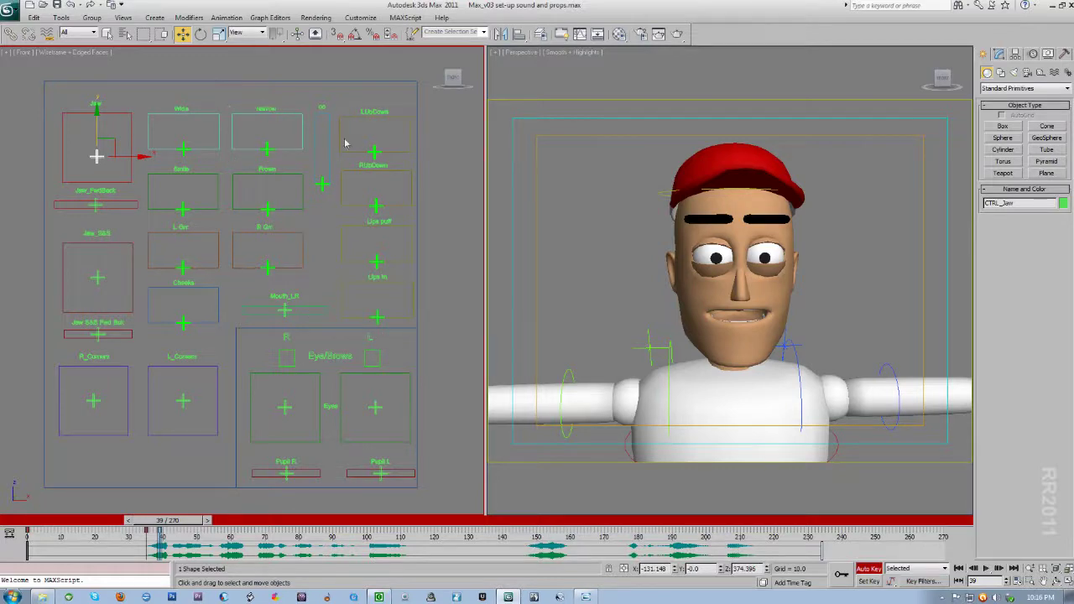
After checking the reference, raise the Narrow control to narrow the lips.
key(alt+Tab)
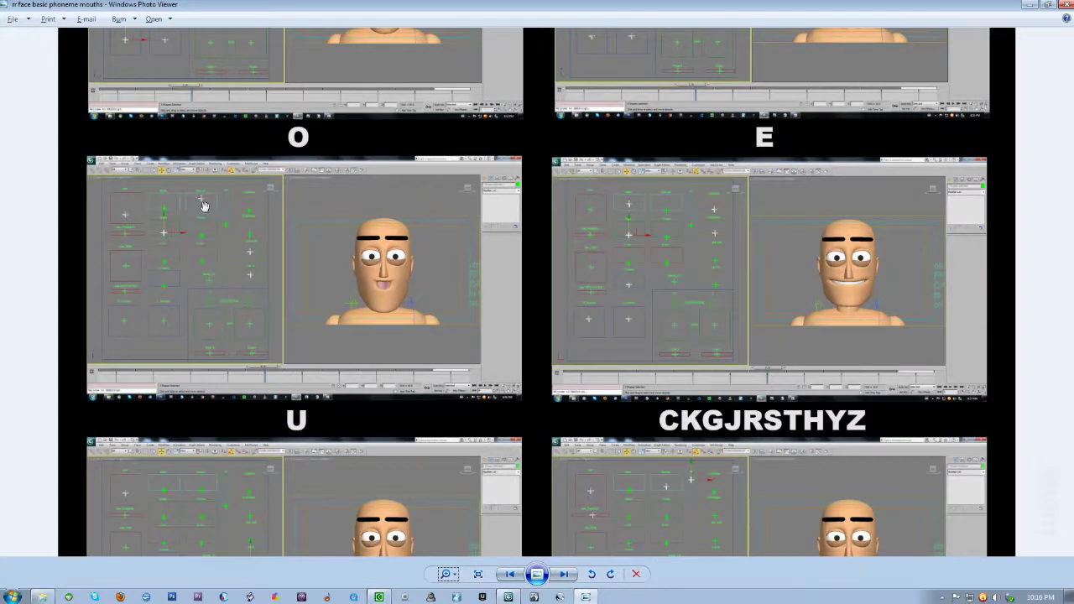
key(alt+Tab)
click(267, 148)
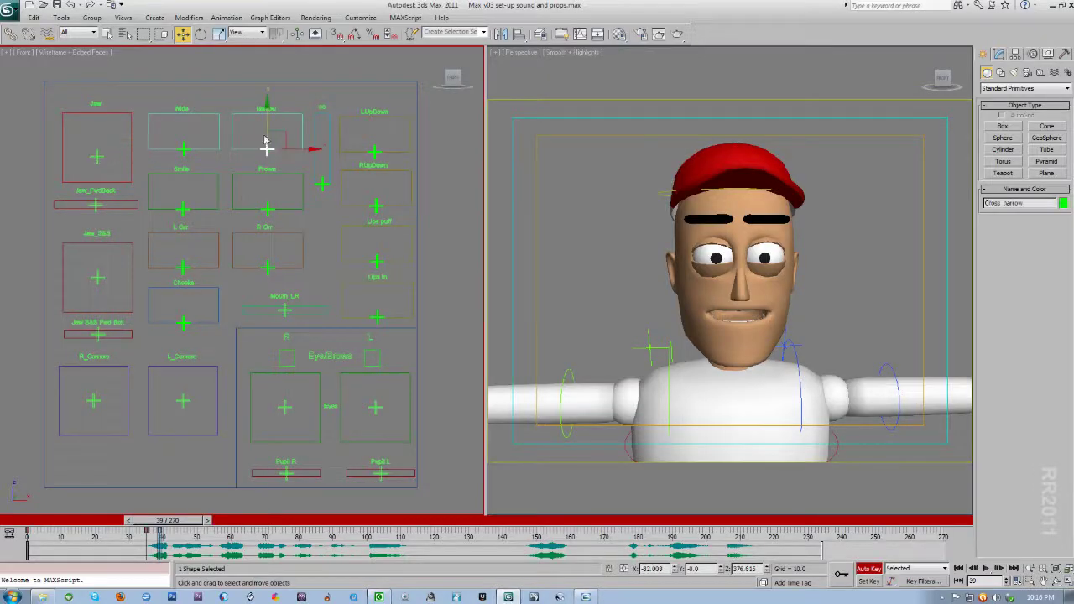
drag(267, 124, 267, 108)
Compare the pose against the U mouth in the phoneme reference image.
key(alt+Tab)
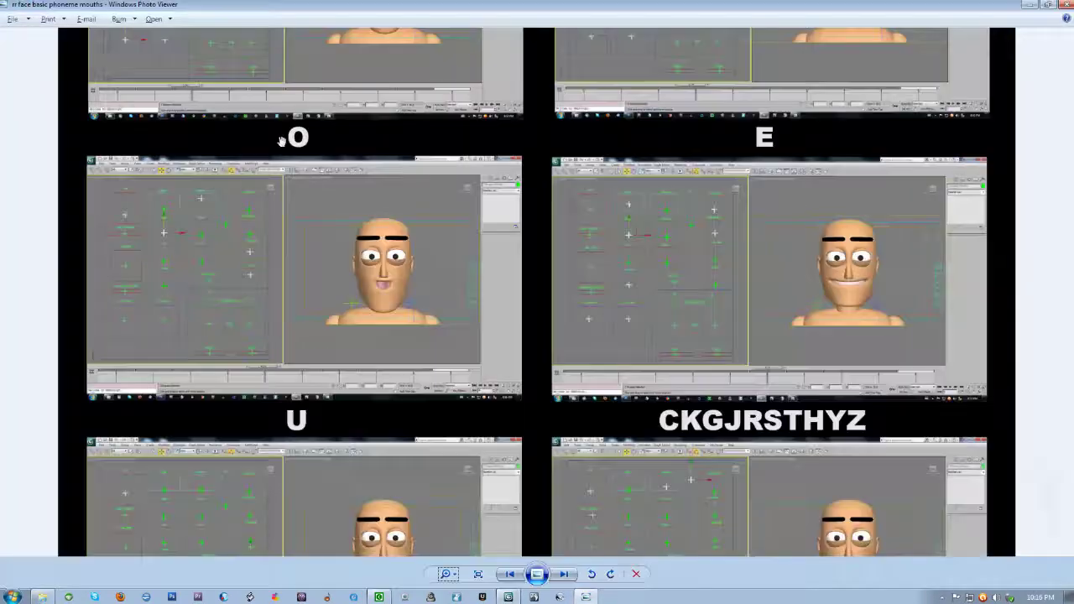
drag(322, 433, 329, 383)
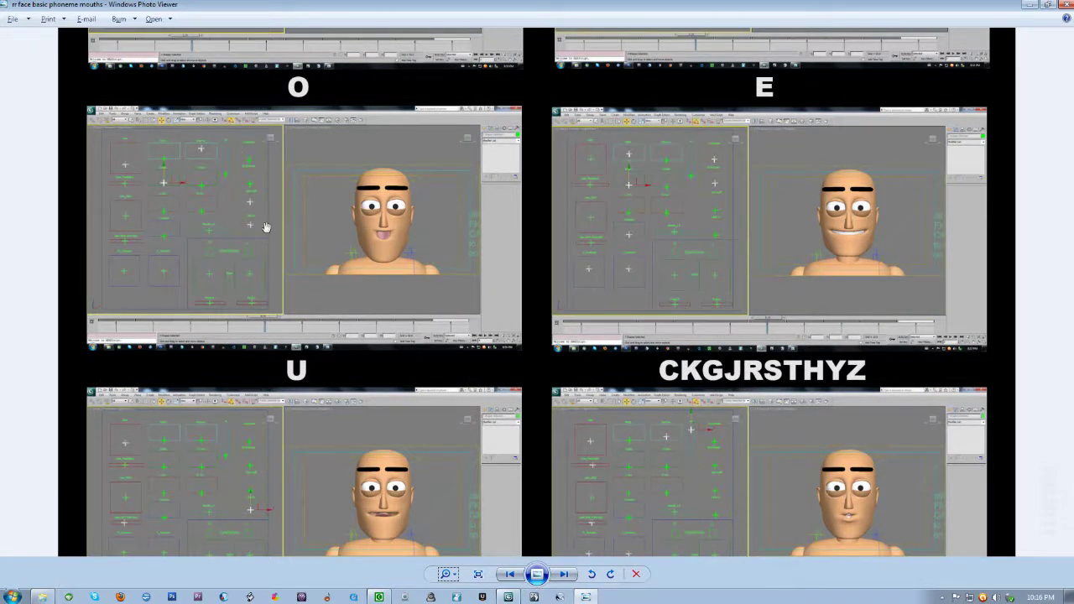
key(alt+Tab)
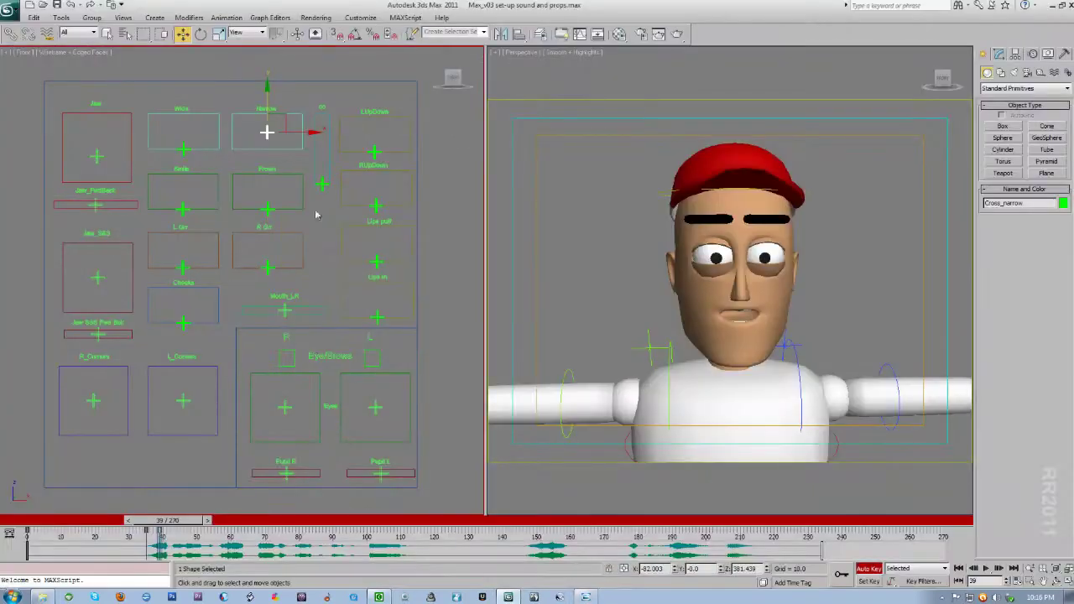
Select the upper and lower Lips In controls and raise them slightly.
click(377, 262)
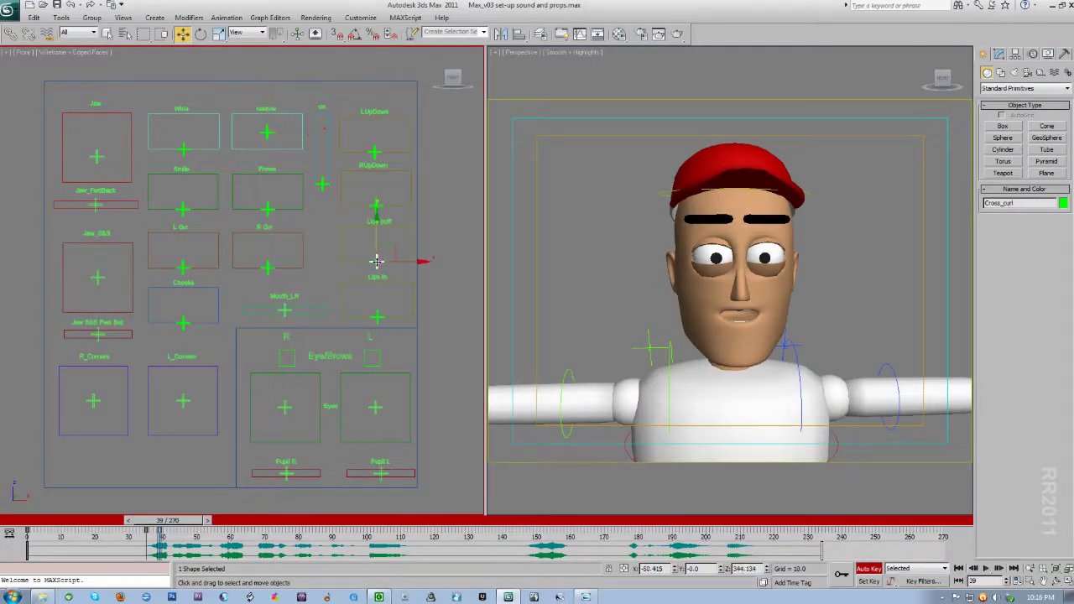
ctrl+click(377, 204)
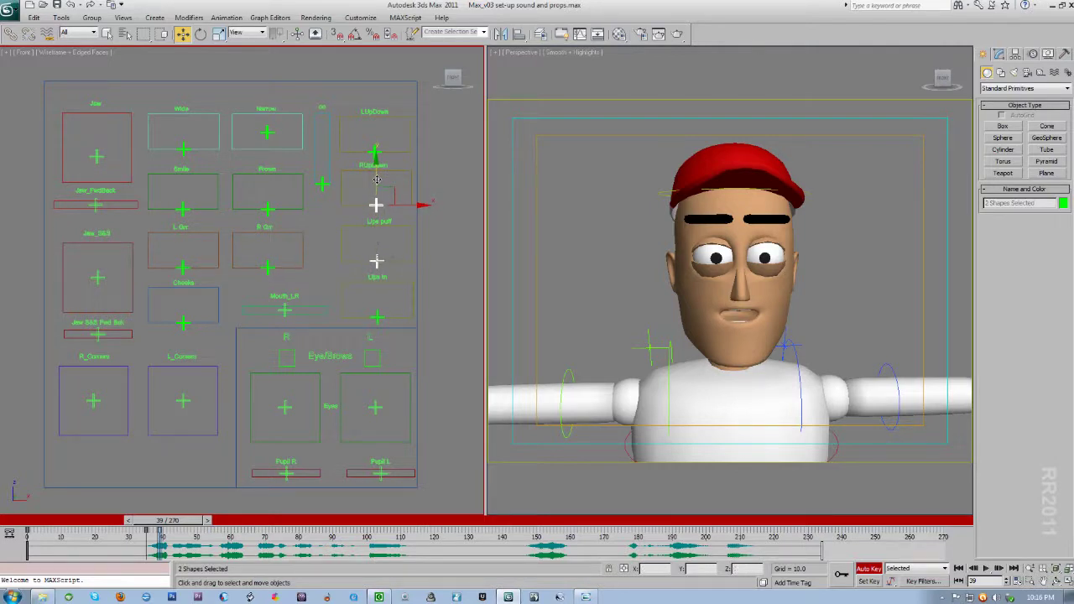
alt+click(377, 206)
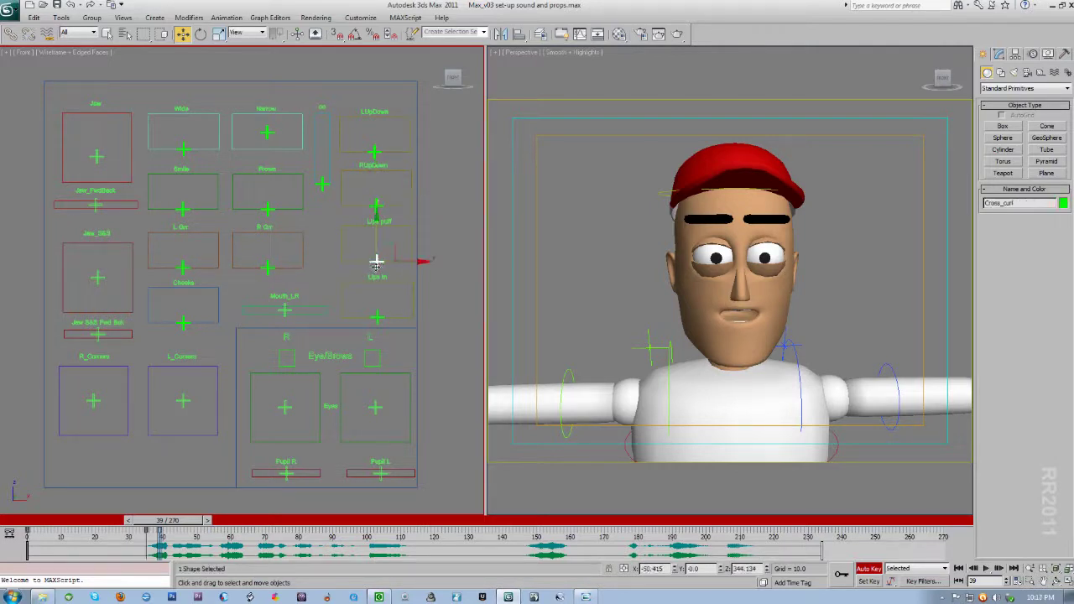
ctrl+click(377, 320)
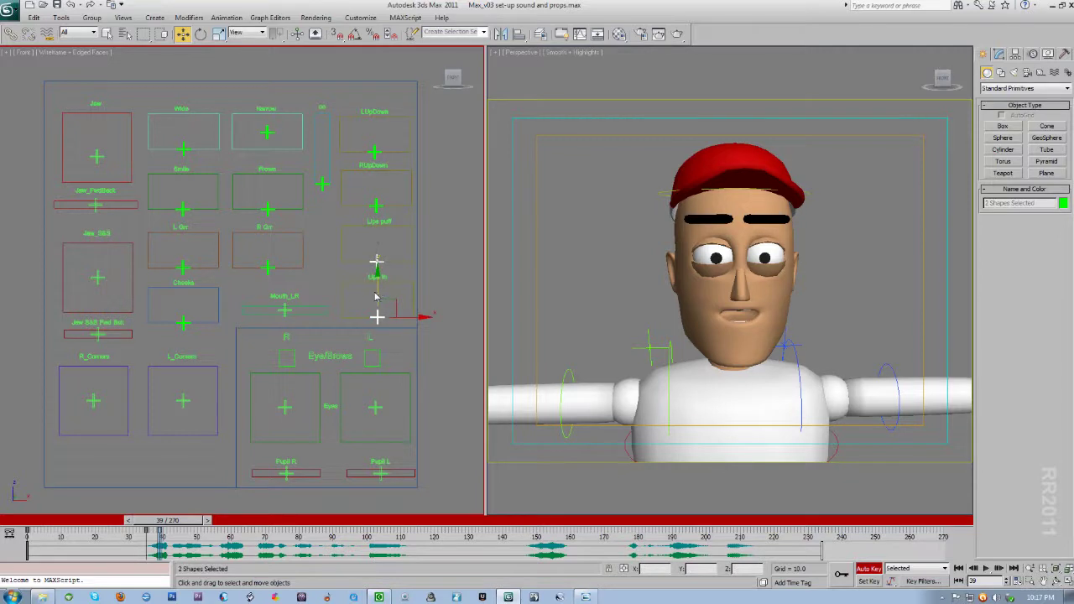
drag(377, 316, 377, 305)
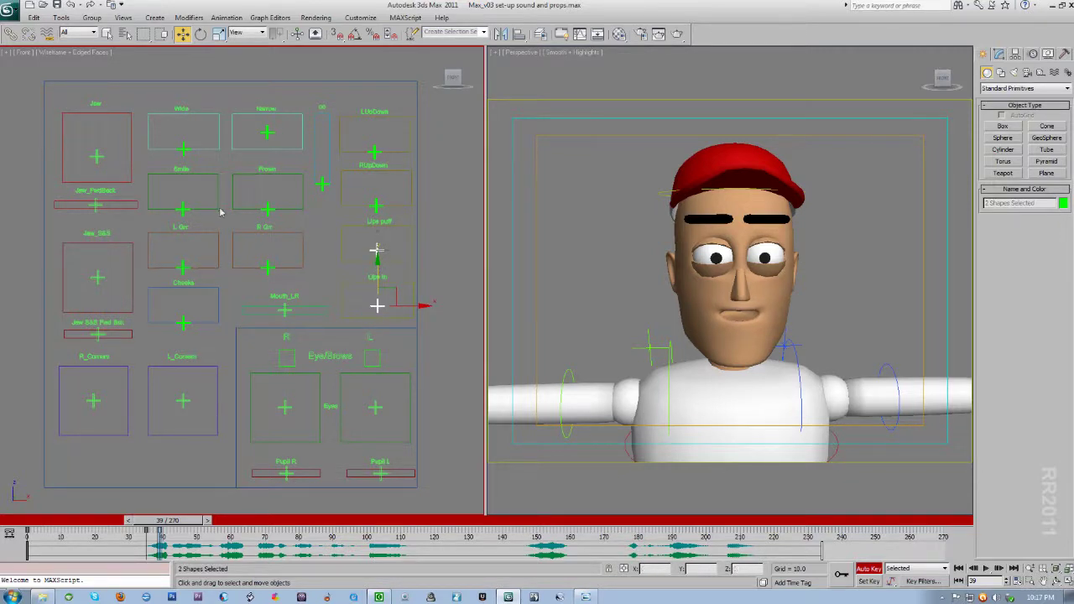
Try raising the Smile control, then undo that move.
click(182, 206)
drag(181, 186, 183, 181)
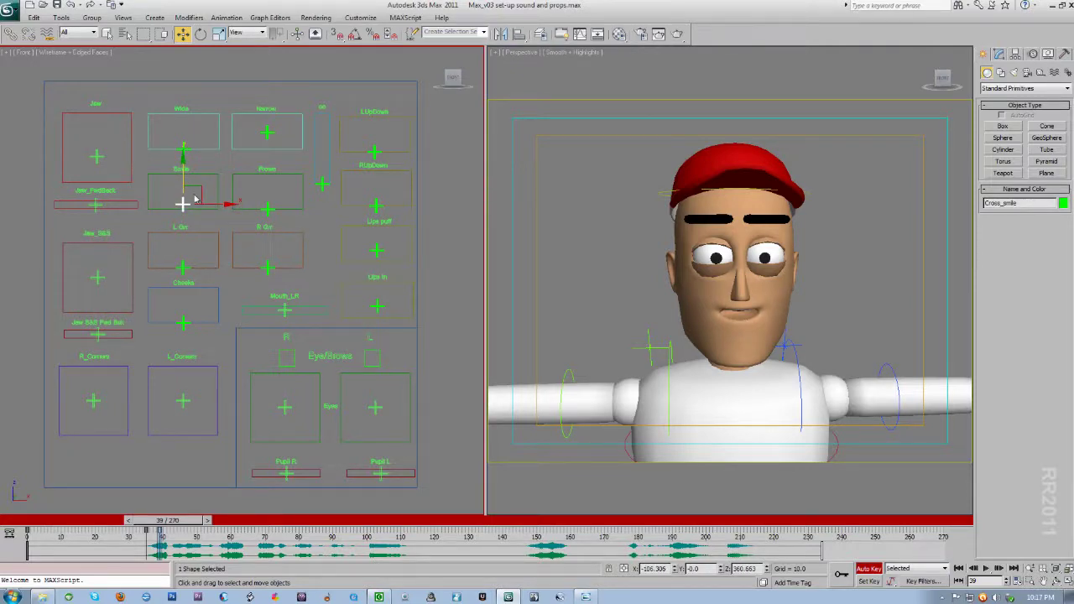
key(ctrl+z)
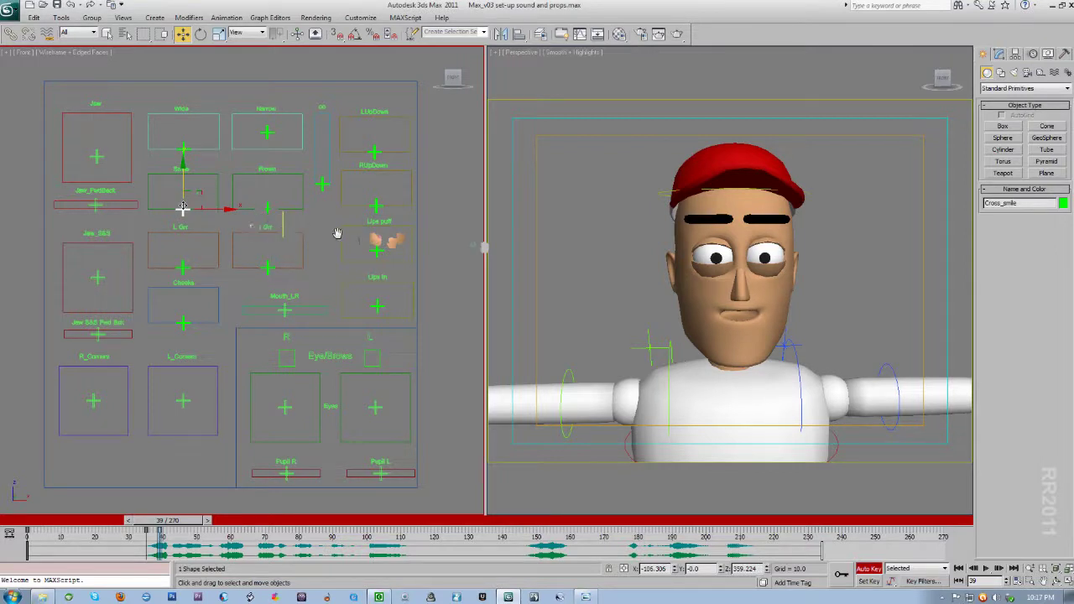
Raise the Lips In control further, then bring up the phoneme mouth reference pictures.
key(alt+Tab)
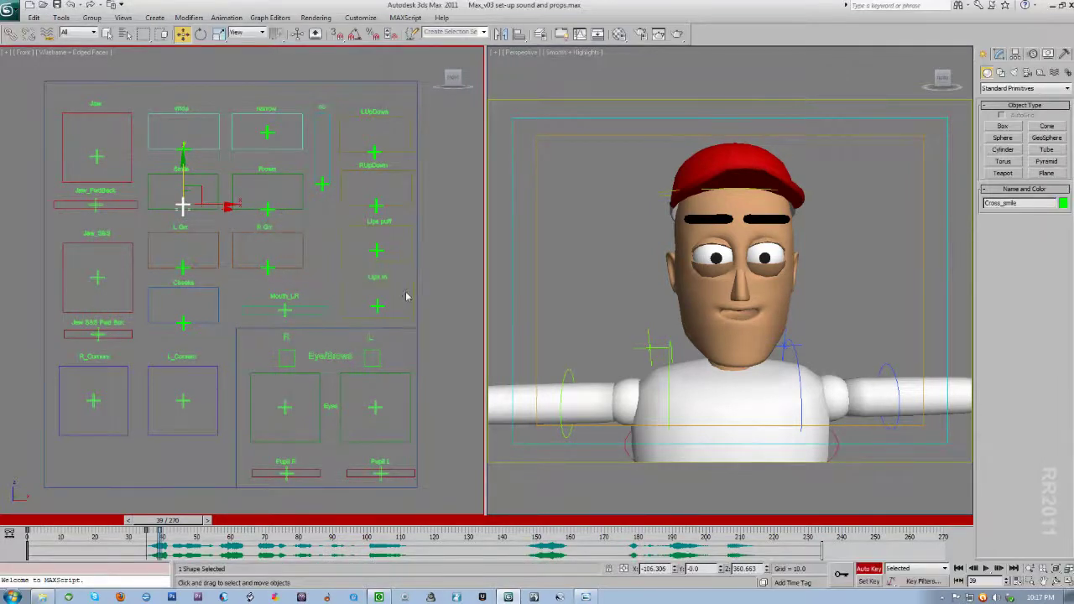
click(377, 306)
drag(376, 286, 381, 223)
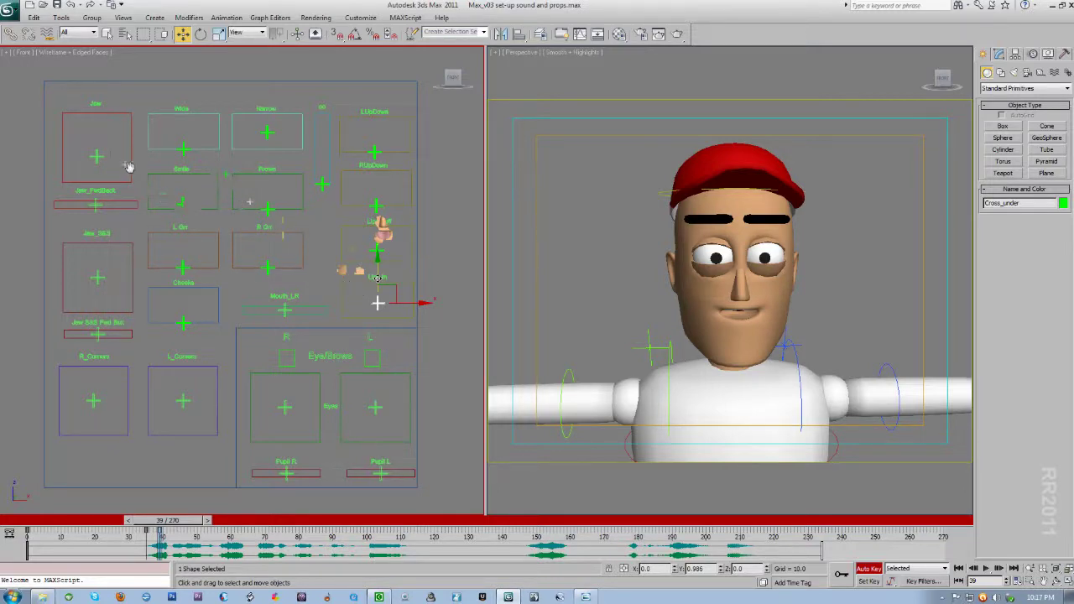
key(alt+Tab)
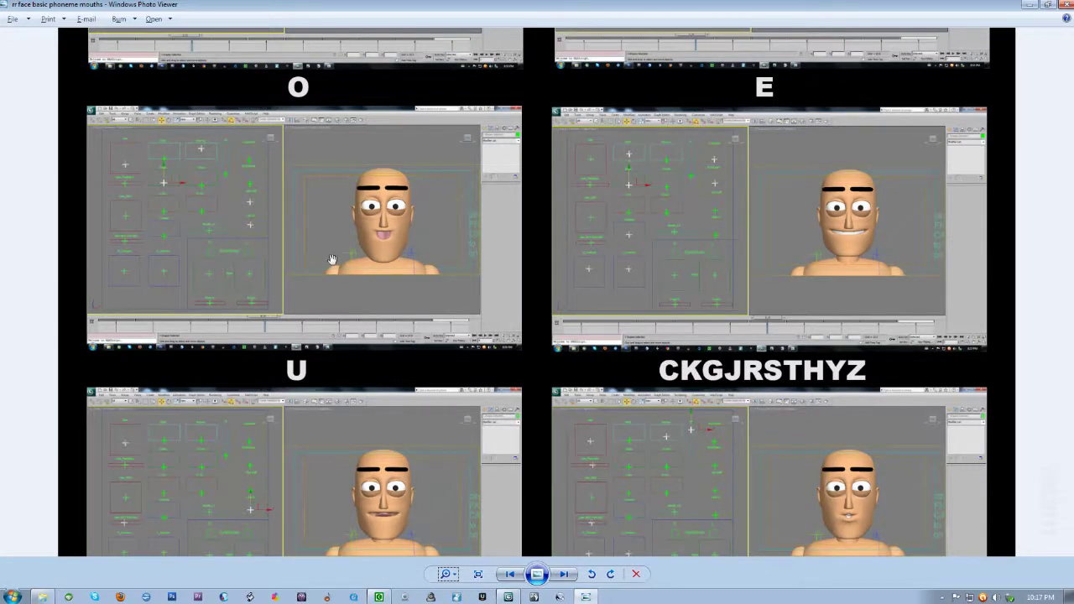
Raise the Smile control slightly and lower the Jaw to open the mouth for the U shape.
key(alt+Tab)
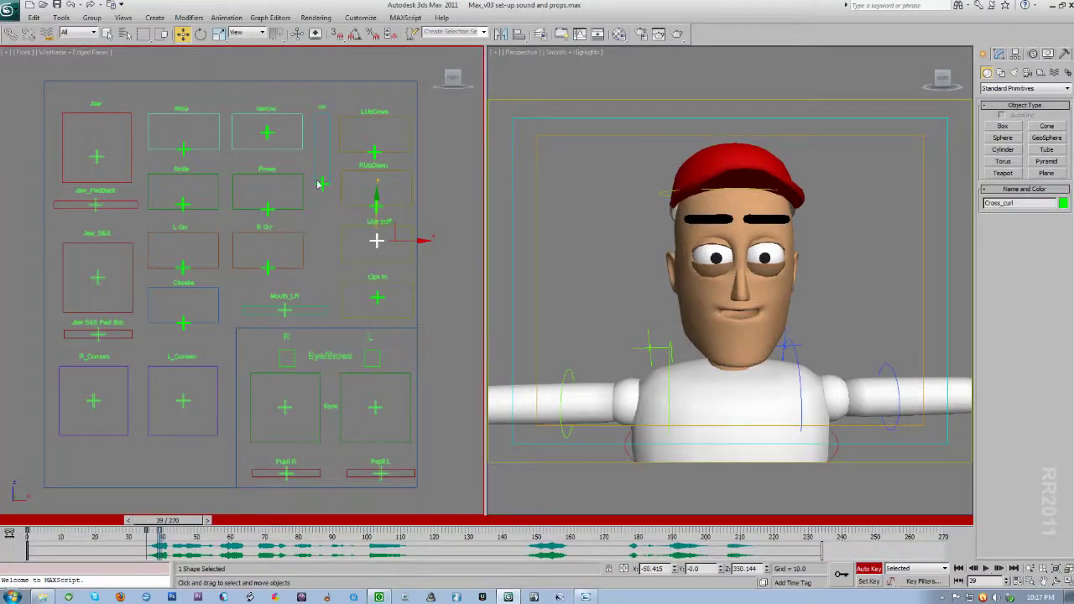
click(267, 132)
drag(184, 204, 178, 179)
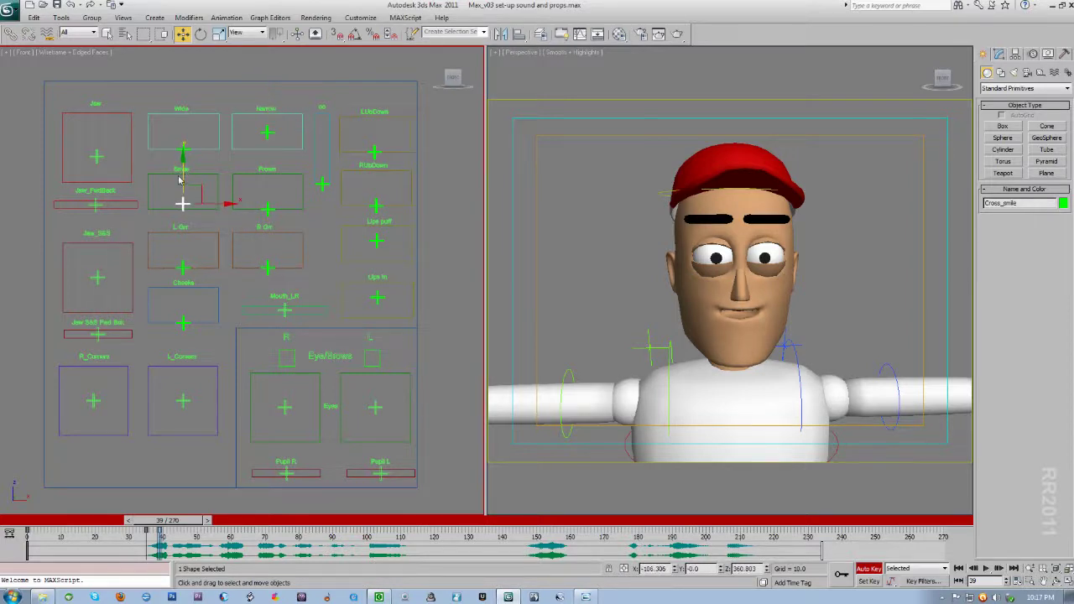
drag(94, 157, 96, 161)
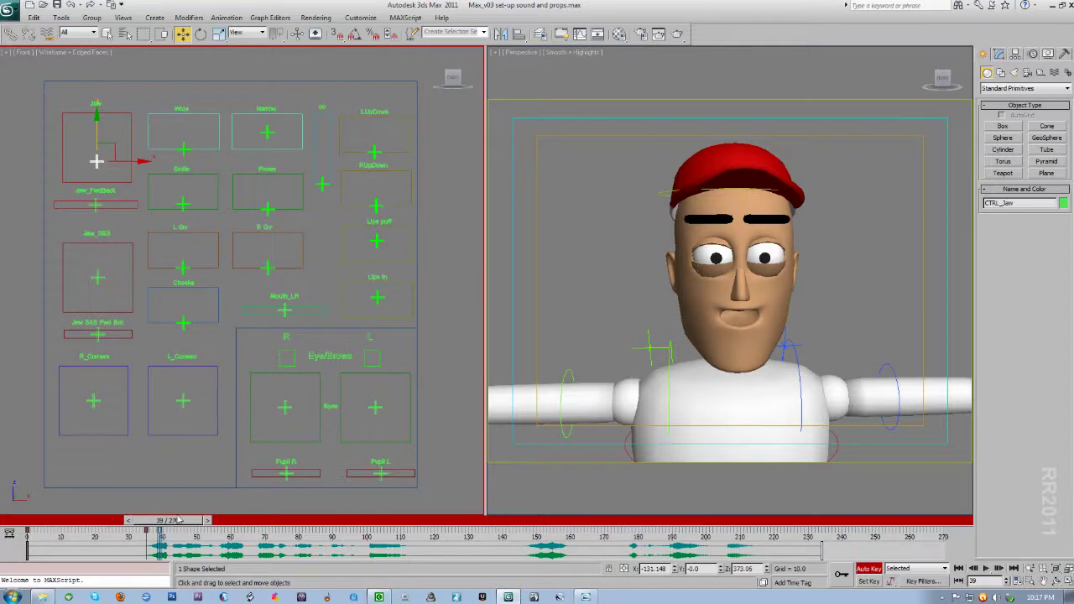
Move to frame 41 and marquee-select all 25 face controls.
mouse_move(178, 521)
mouse_down()
mouse_move(156, 521)
mouse_move(186, 522)
mouse_up()
key(w)
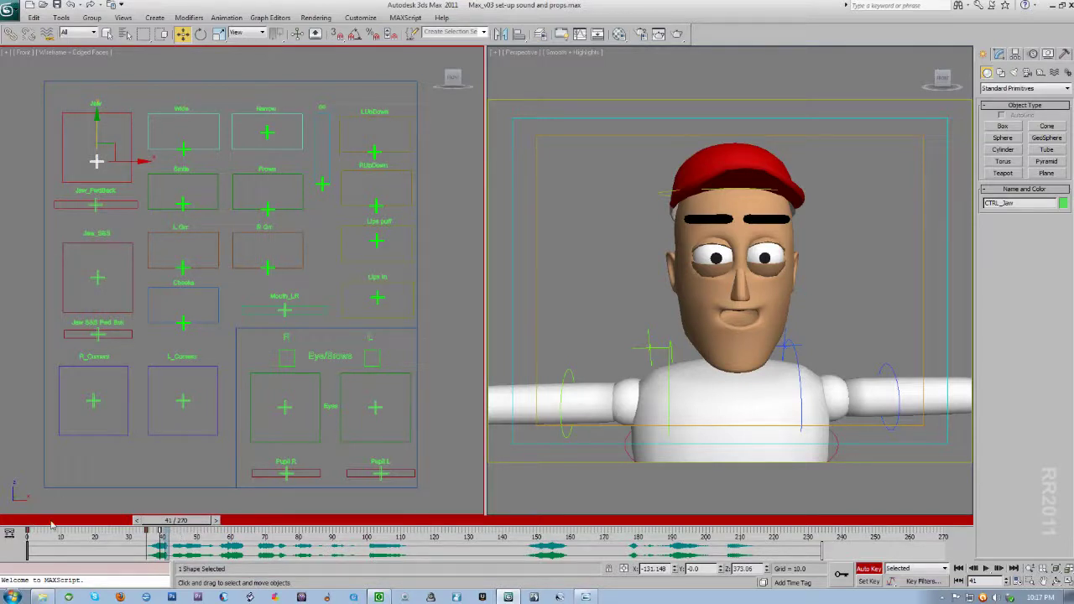
drag(23, 78, 443, 500)
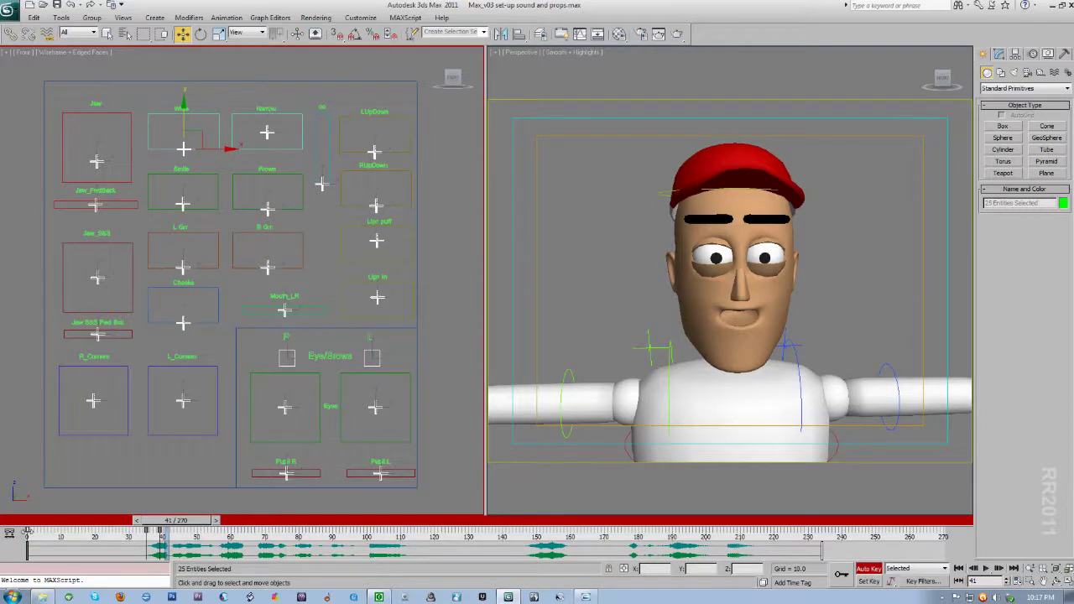
Copy the face controls' frame 0 key to frame 39, scrub to frames 75 and 122, then return to frame 39.
shift+drag(28, 532, 164, 534)
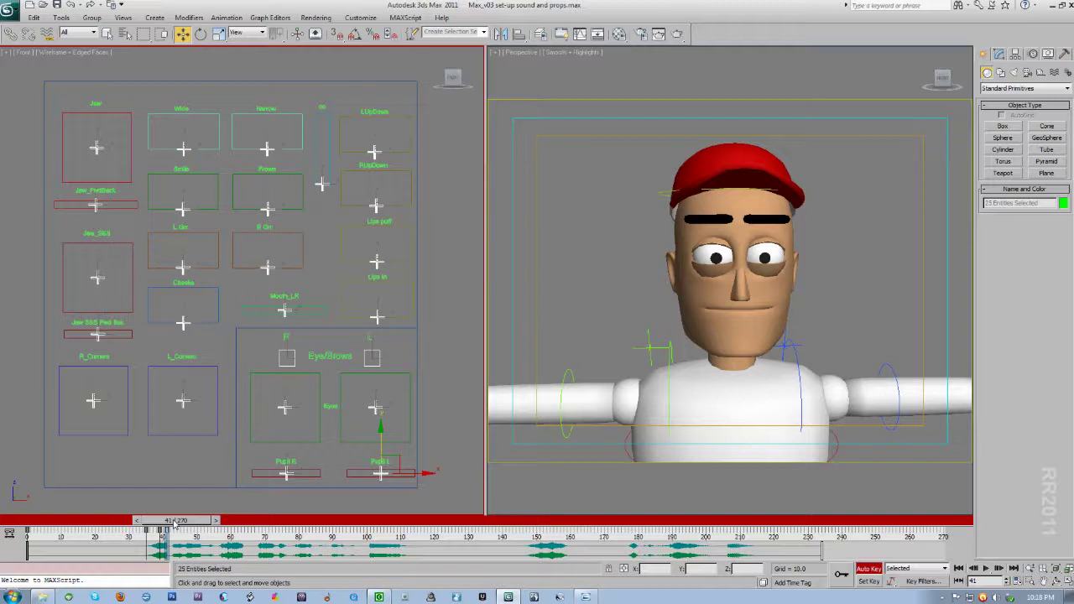
drag(185, 526, 448, 531)
key(w)
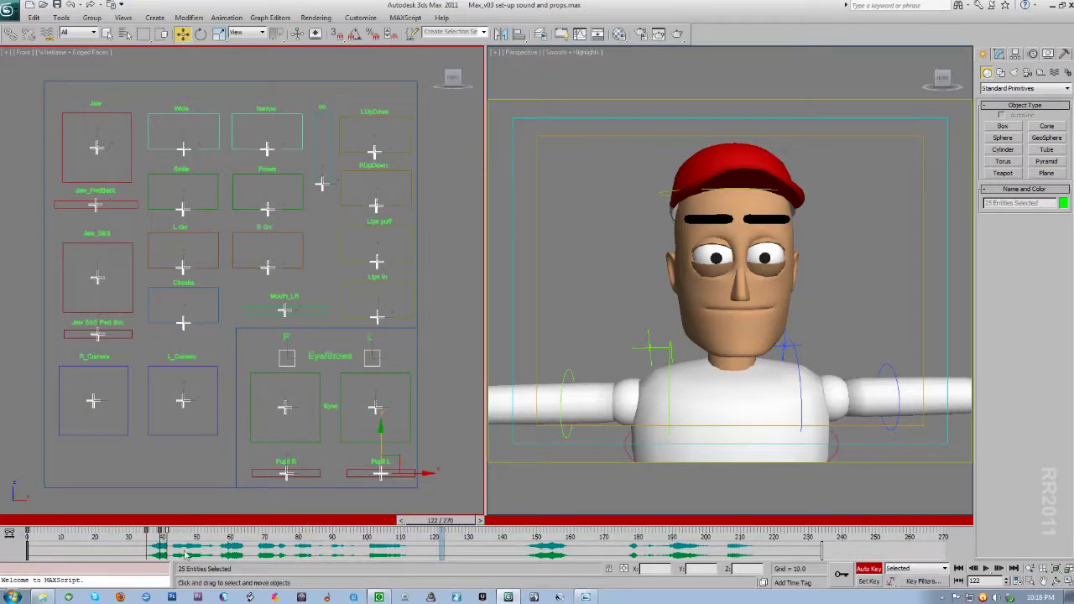
drag(436, 524, 130, 525)
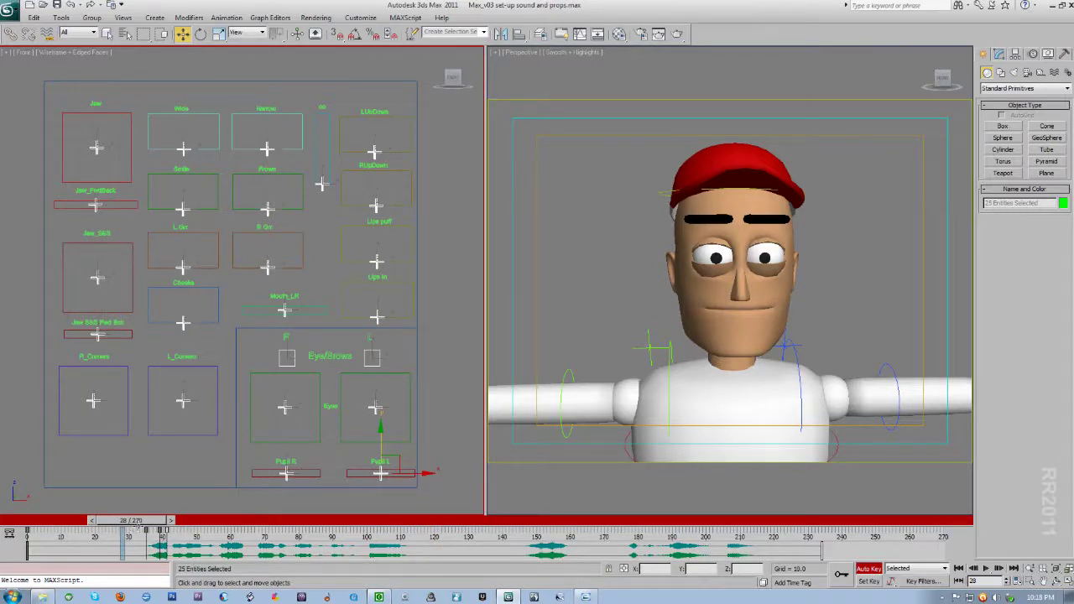
drag(150, 524, 185, 525)
key(w)
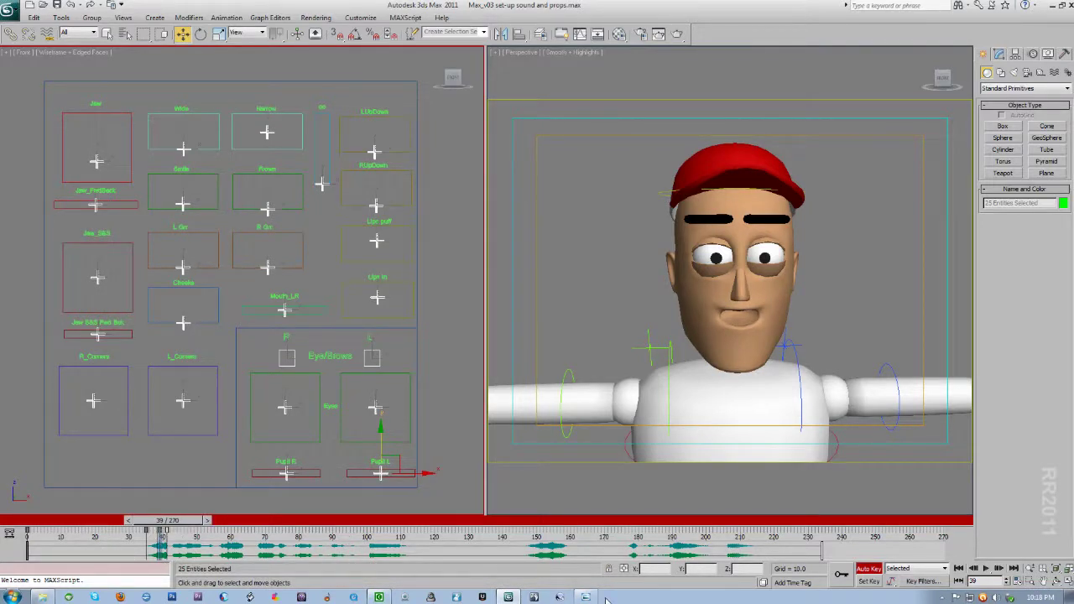
click(802, 584)
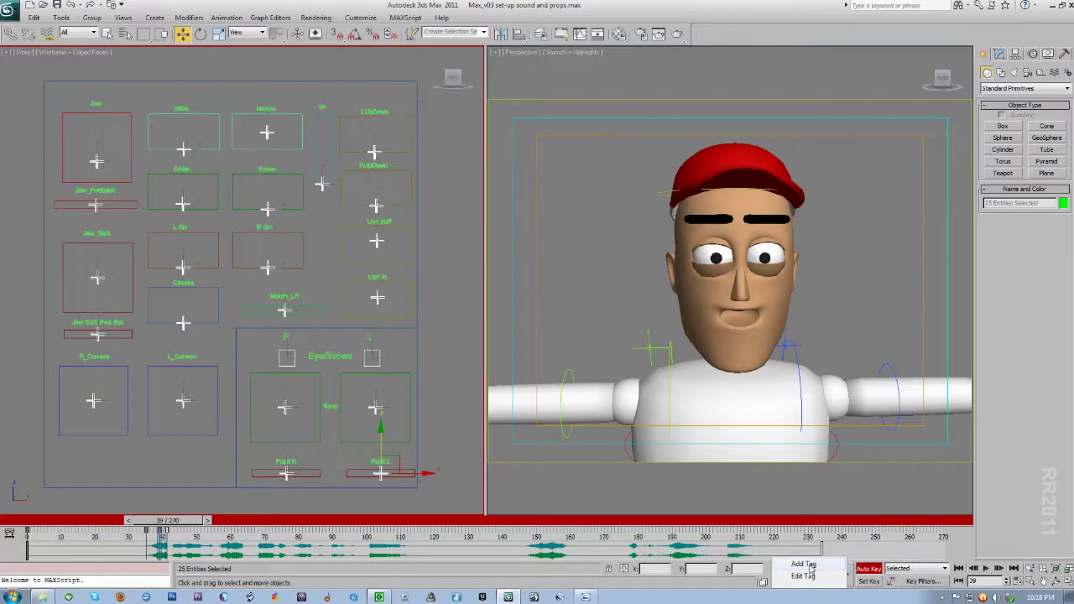
Add a 'U mouth' time tag at frame 39, then jump back to it from frame 23.
click(804, 565)
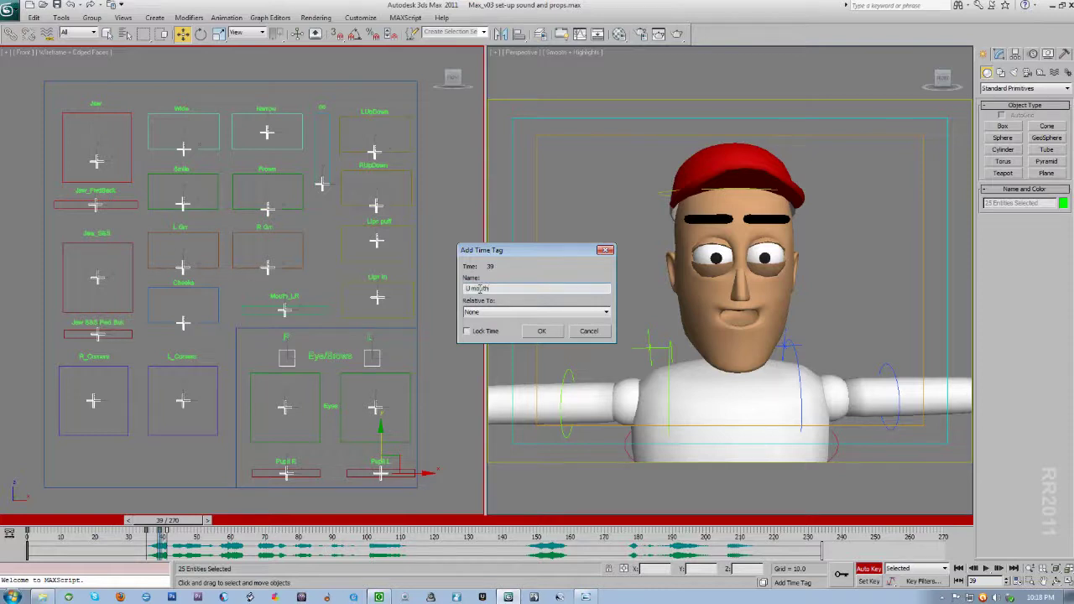
click(539, 333)
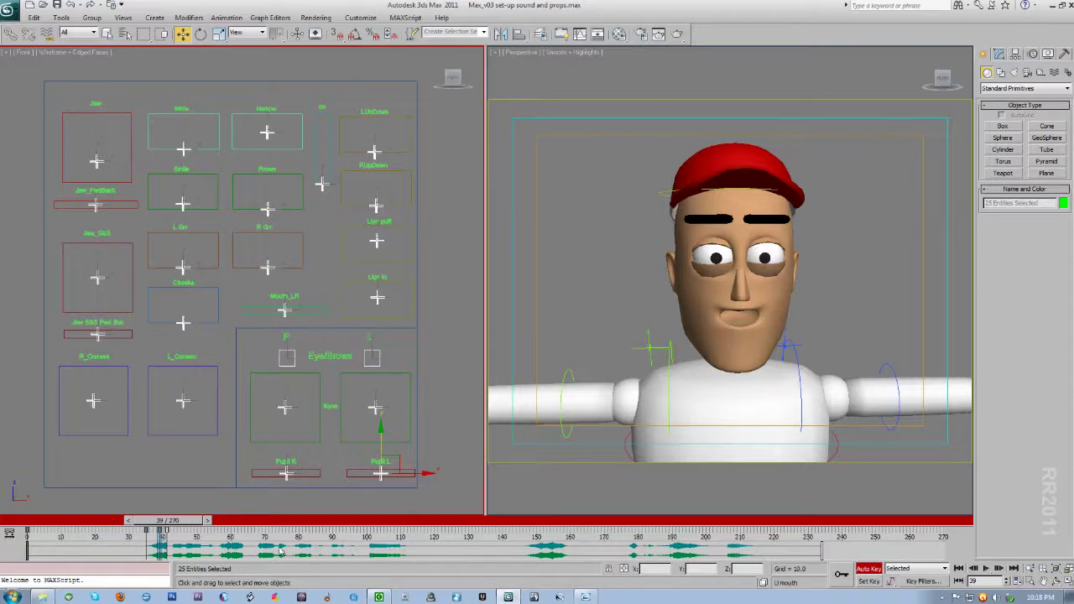
drag(161, 520, 113, 520)
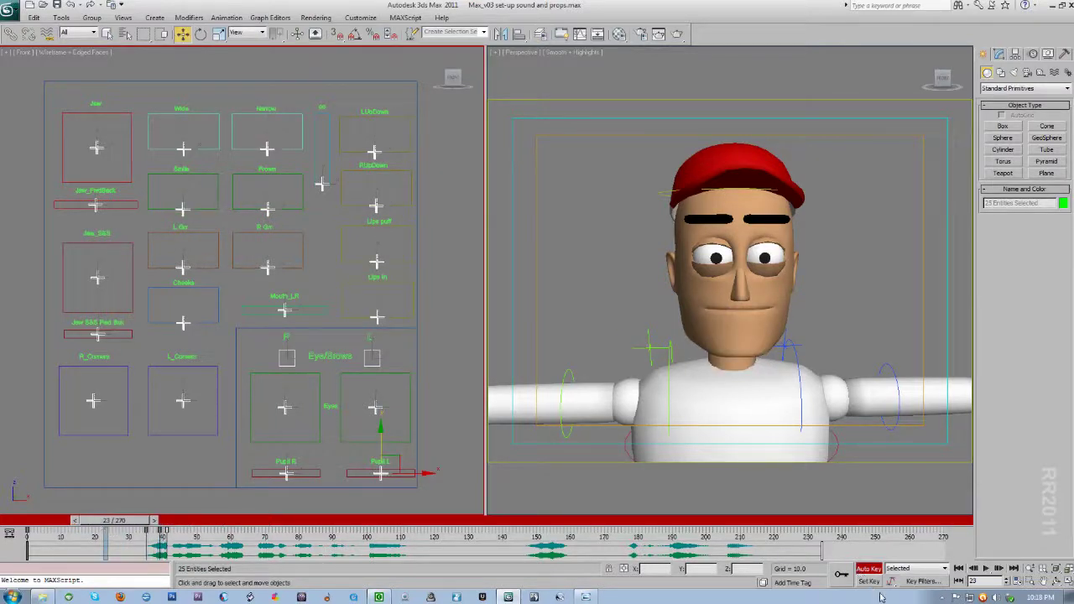
click(792, 584)
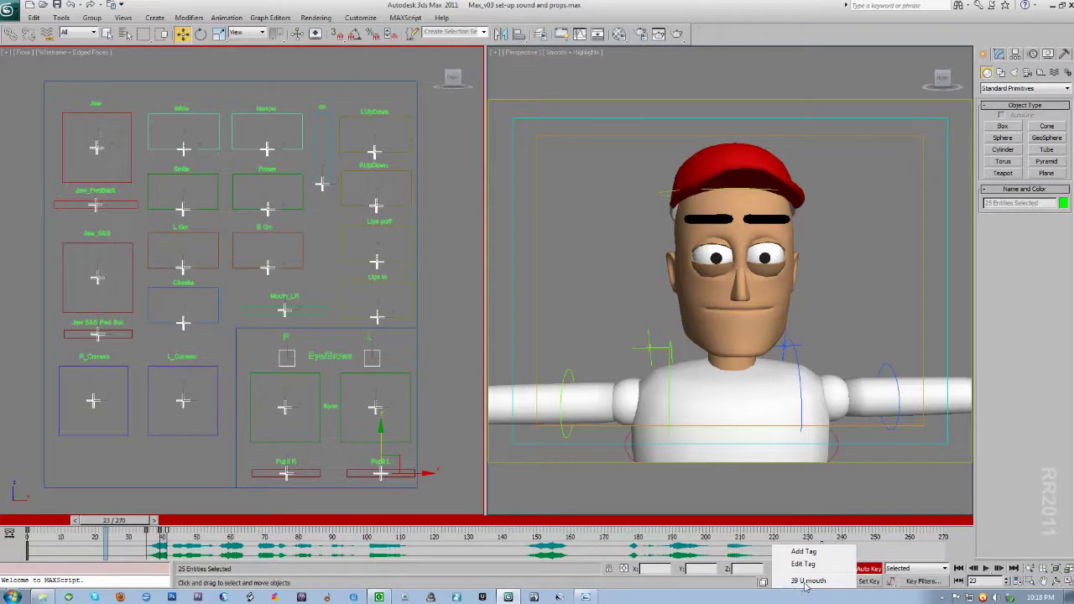
click(807, 581)
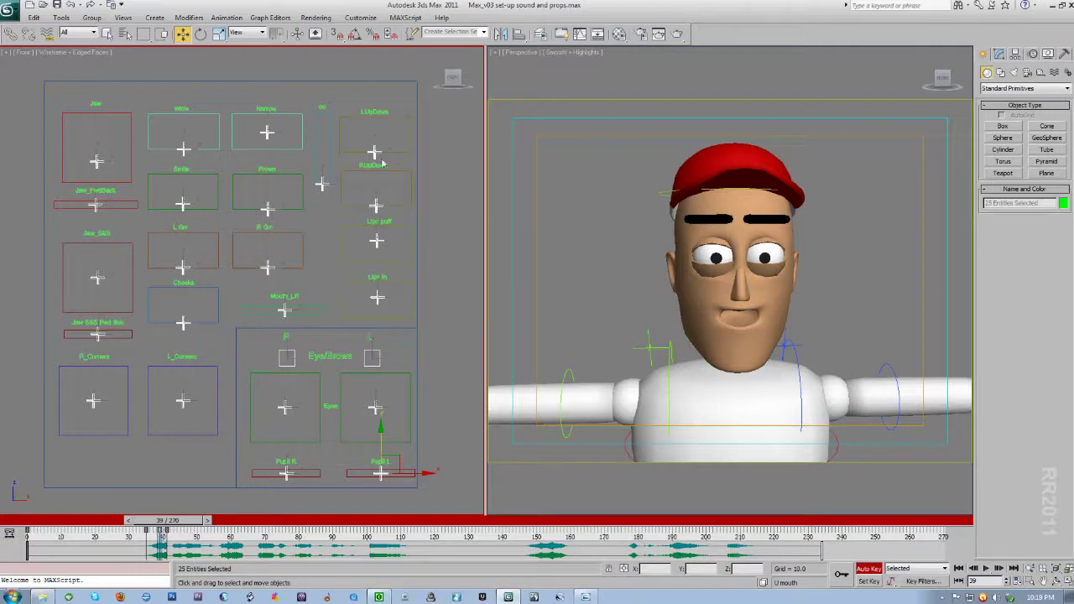
click(267, 132)
Shift-drag the frame 39 U mouth key to frame 66 to copy it.
drag(159, 532, 250, 534)
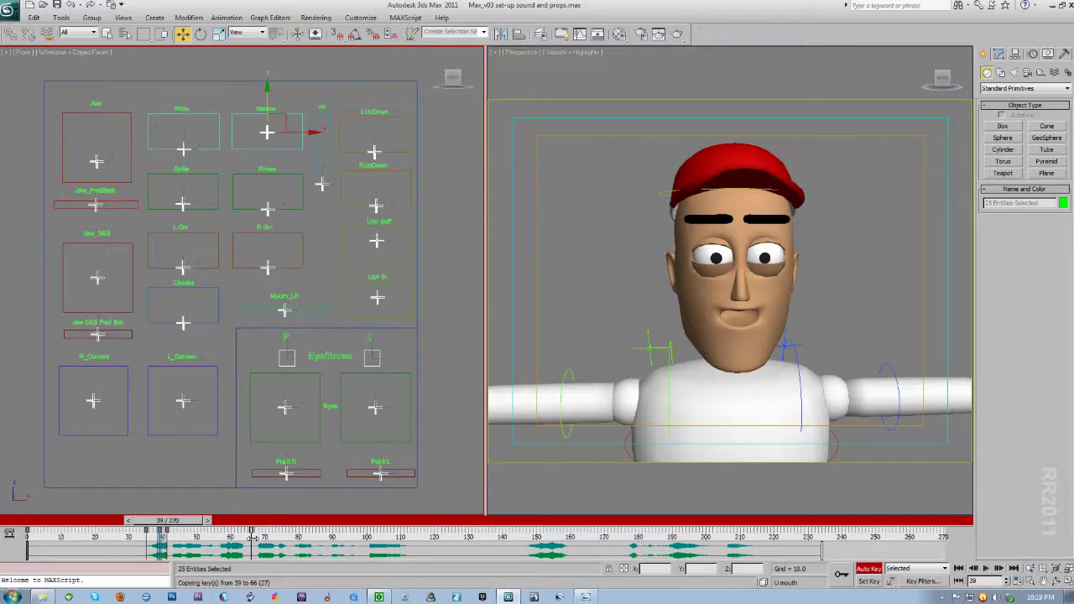
shift+drag(251, 534, 252, 533)
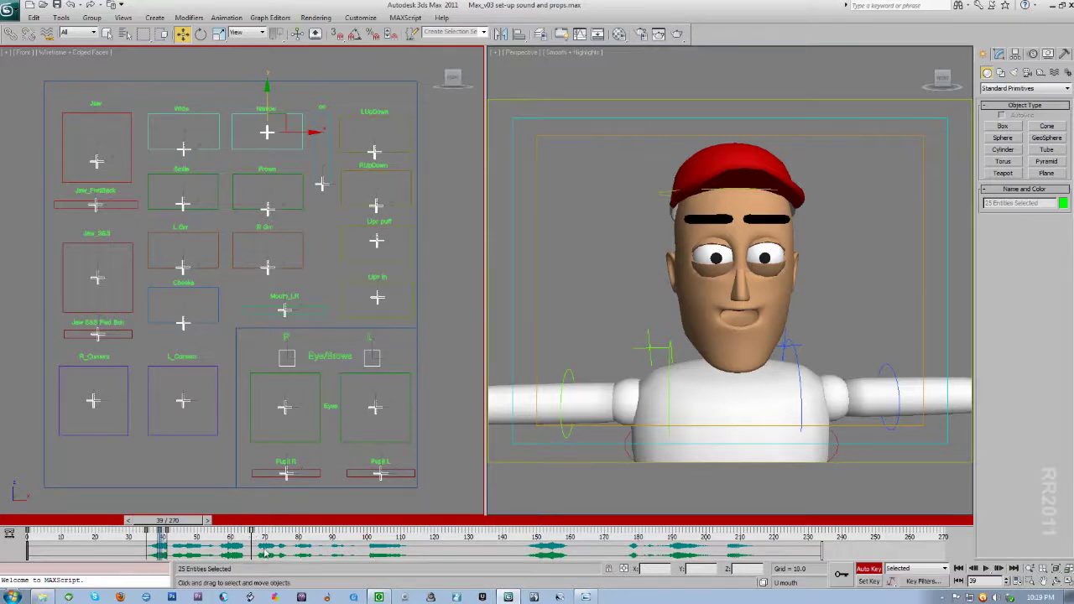